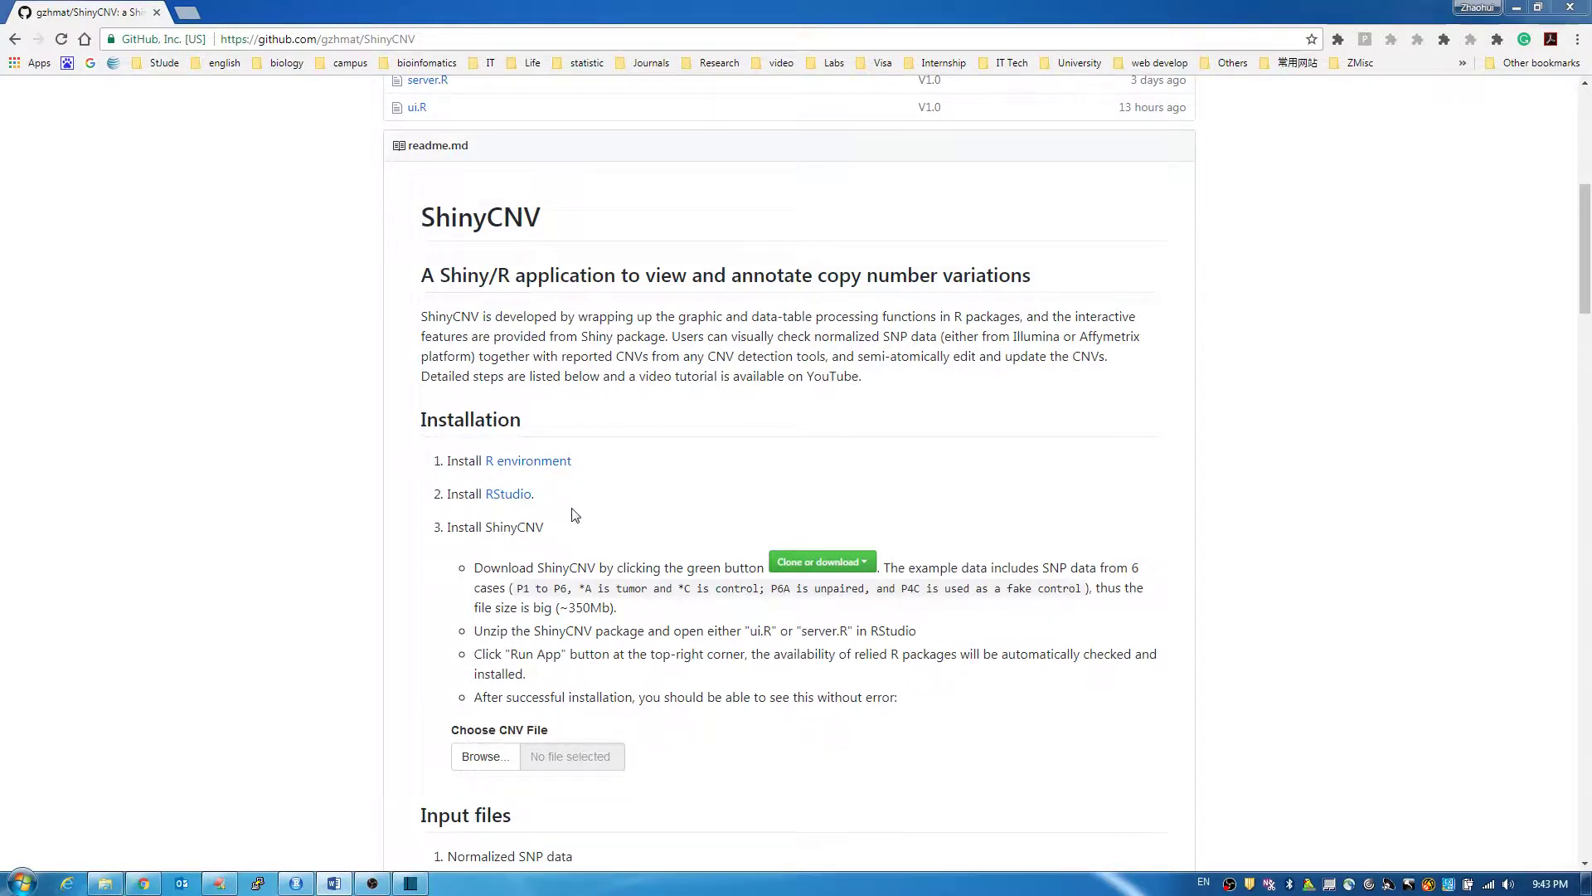
Switch to RStudio to check that it is installed, and return to the ShinyCNV page in the browser
click(295, 884)
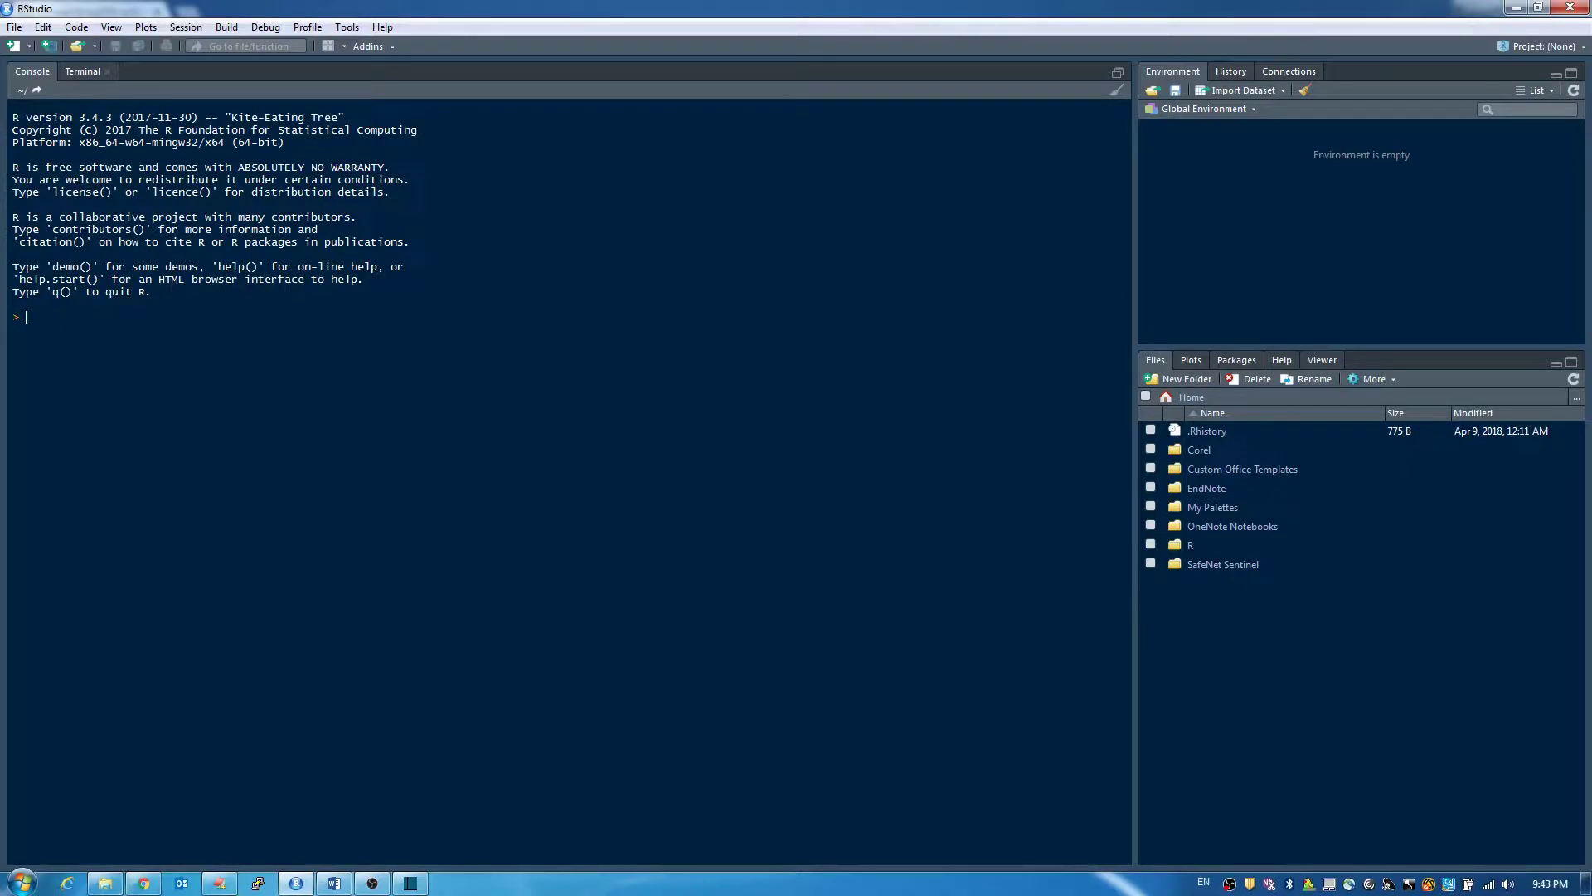
click(296, 883)
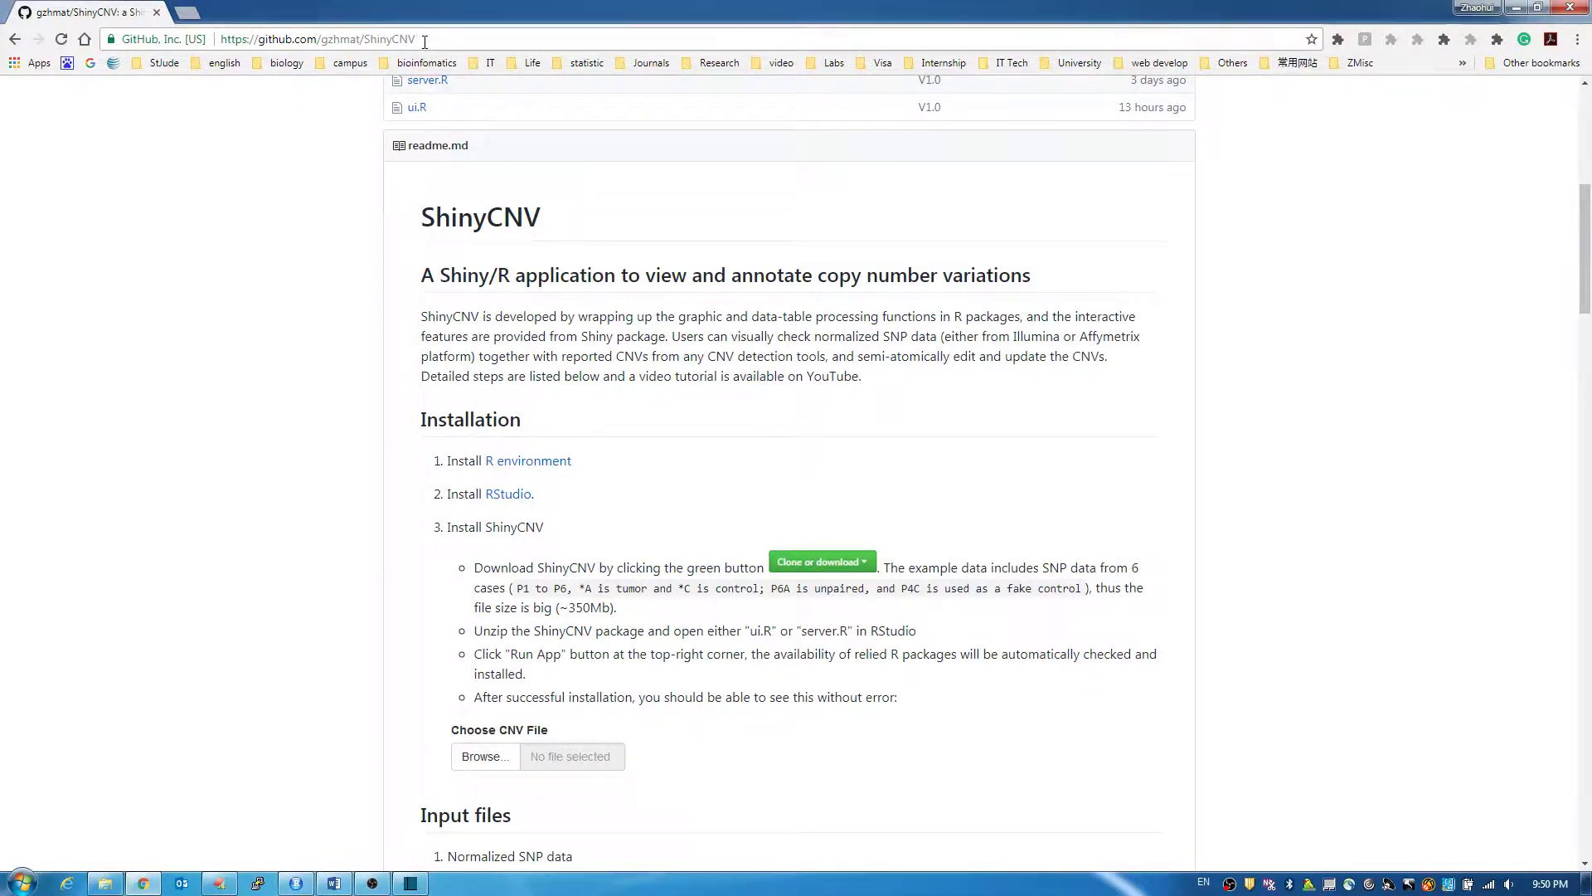
View the ShinyCNV repository's clone and download options, and look through its SNPdata folder
scroll(803, 298, up, 7)
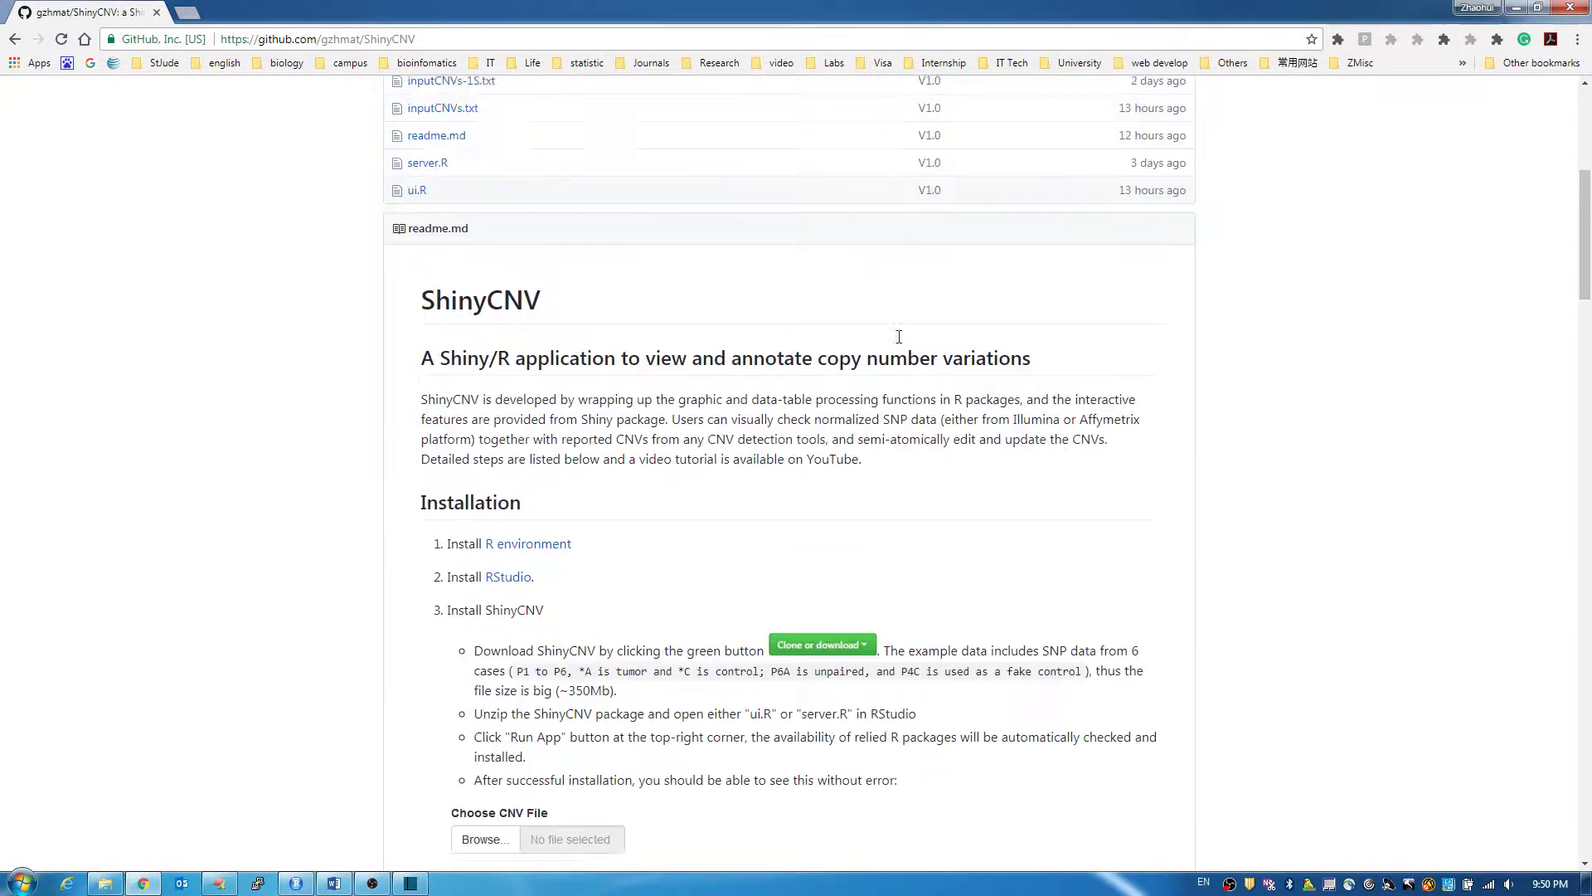
click(1163, 347)
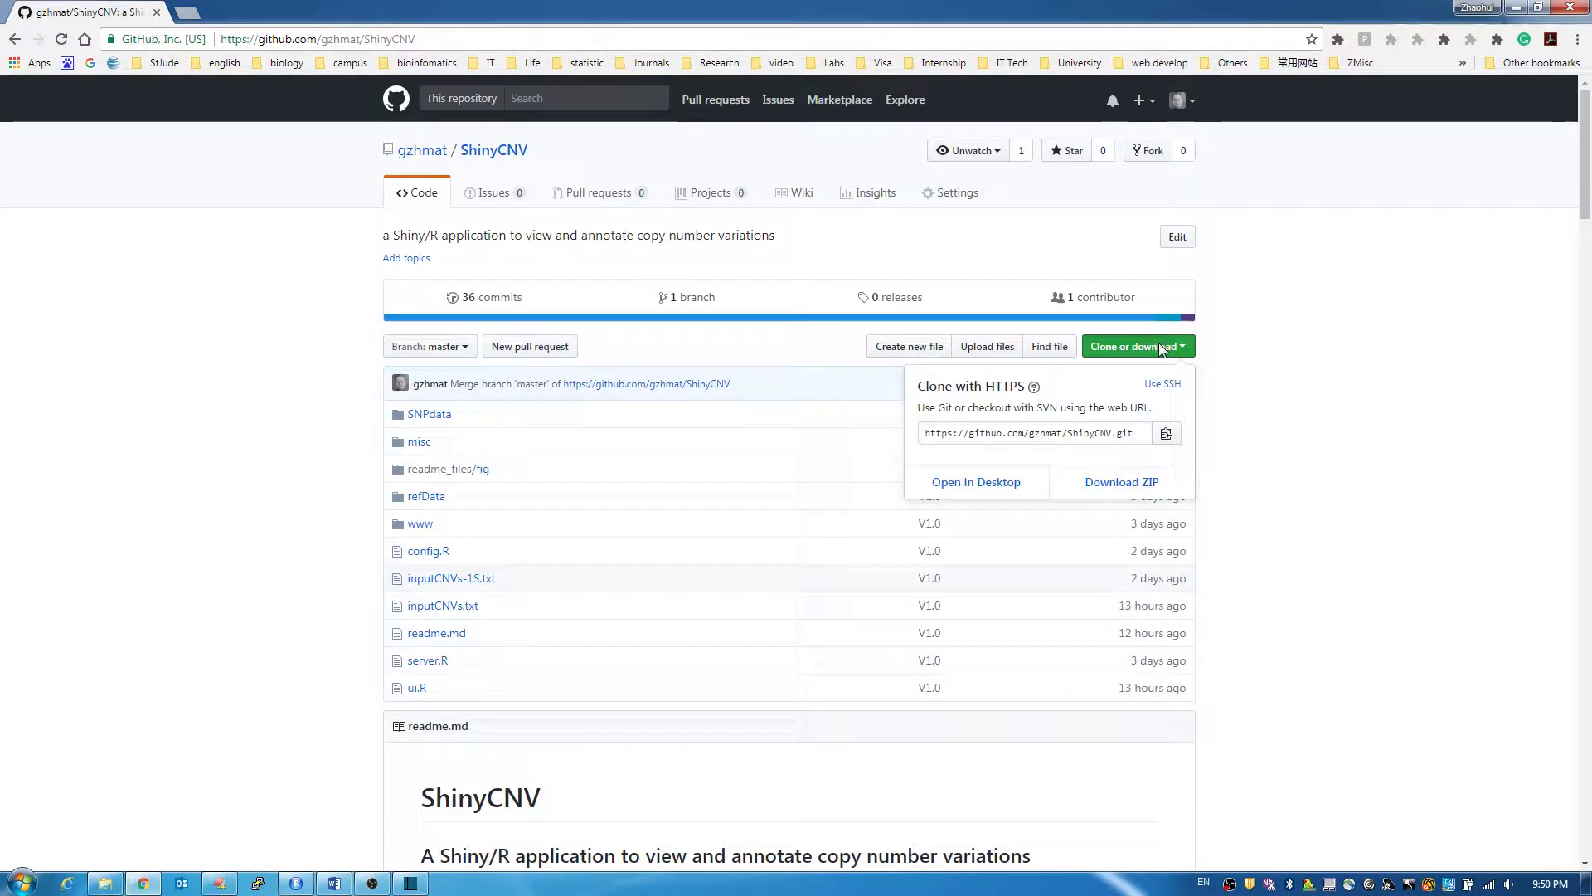
click(1305, 450)
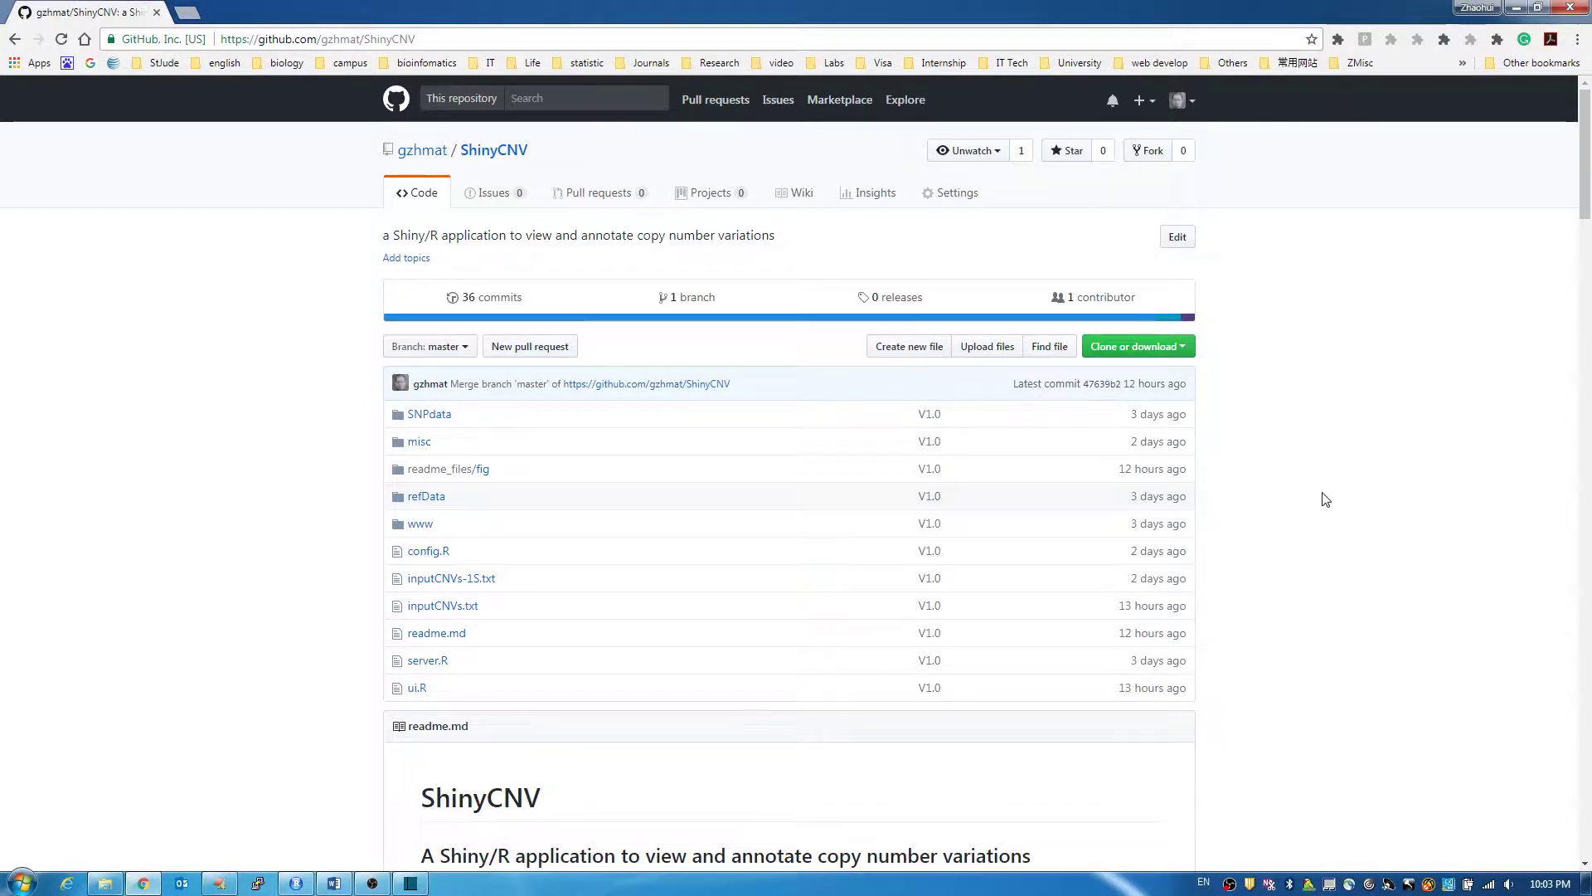
click(445, 420)
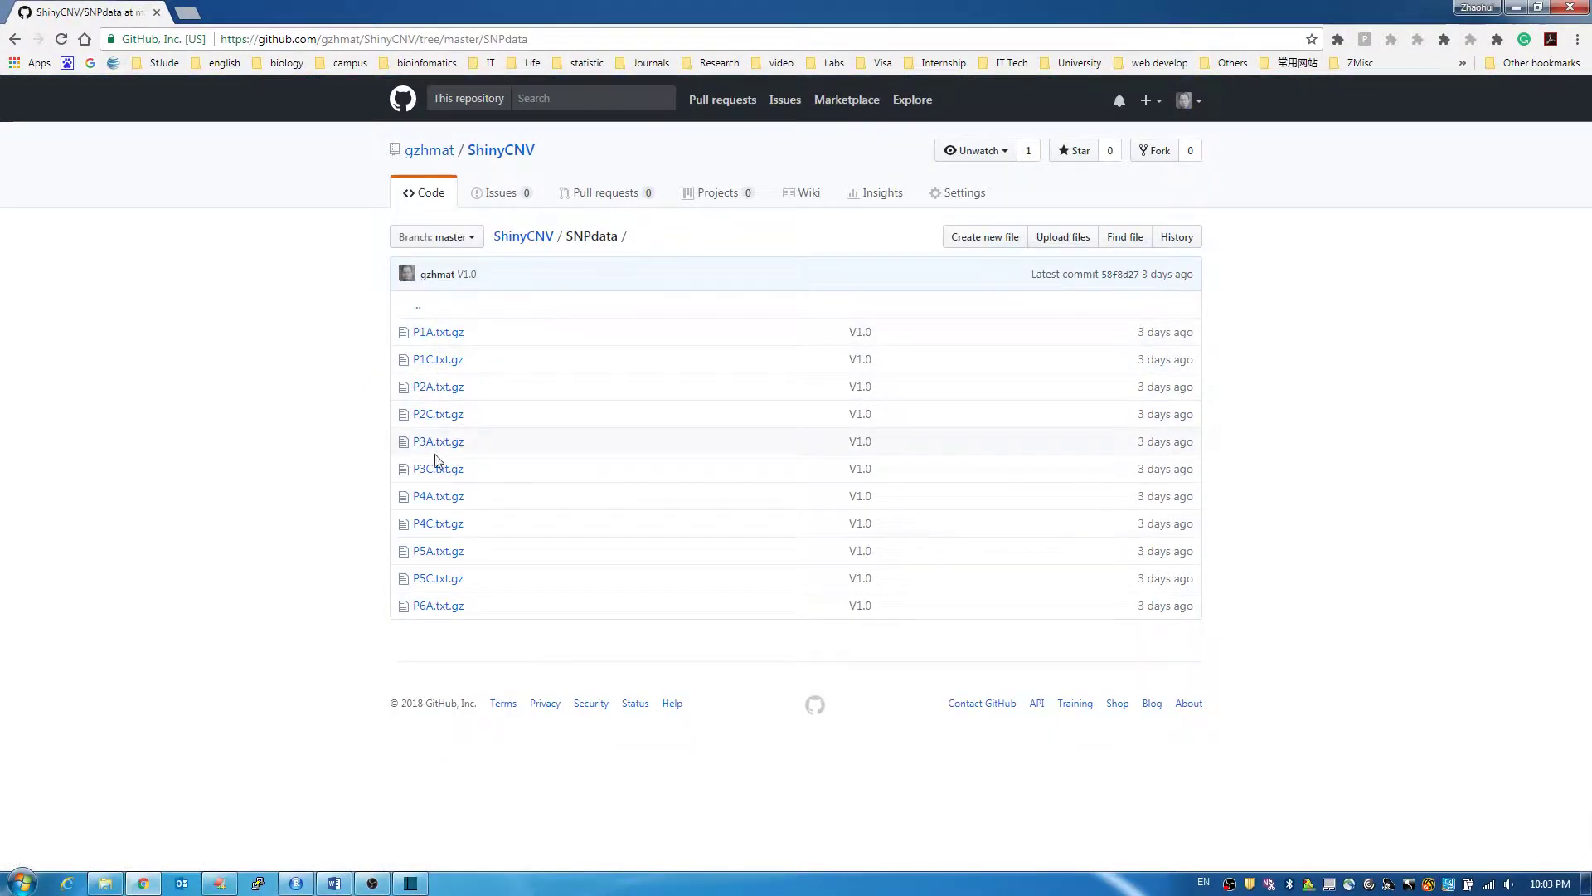
click(546, 244)
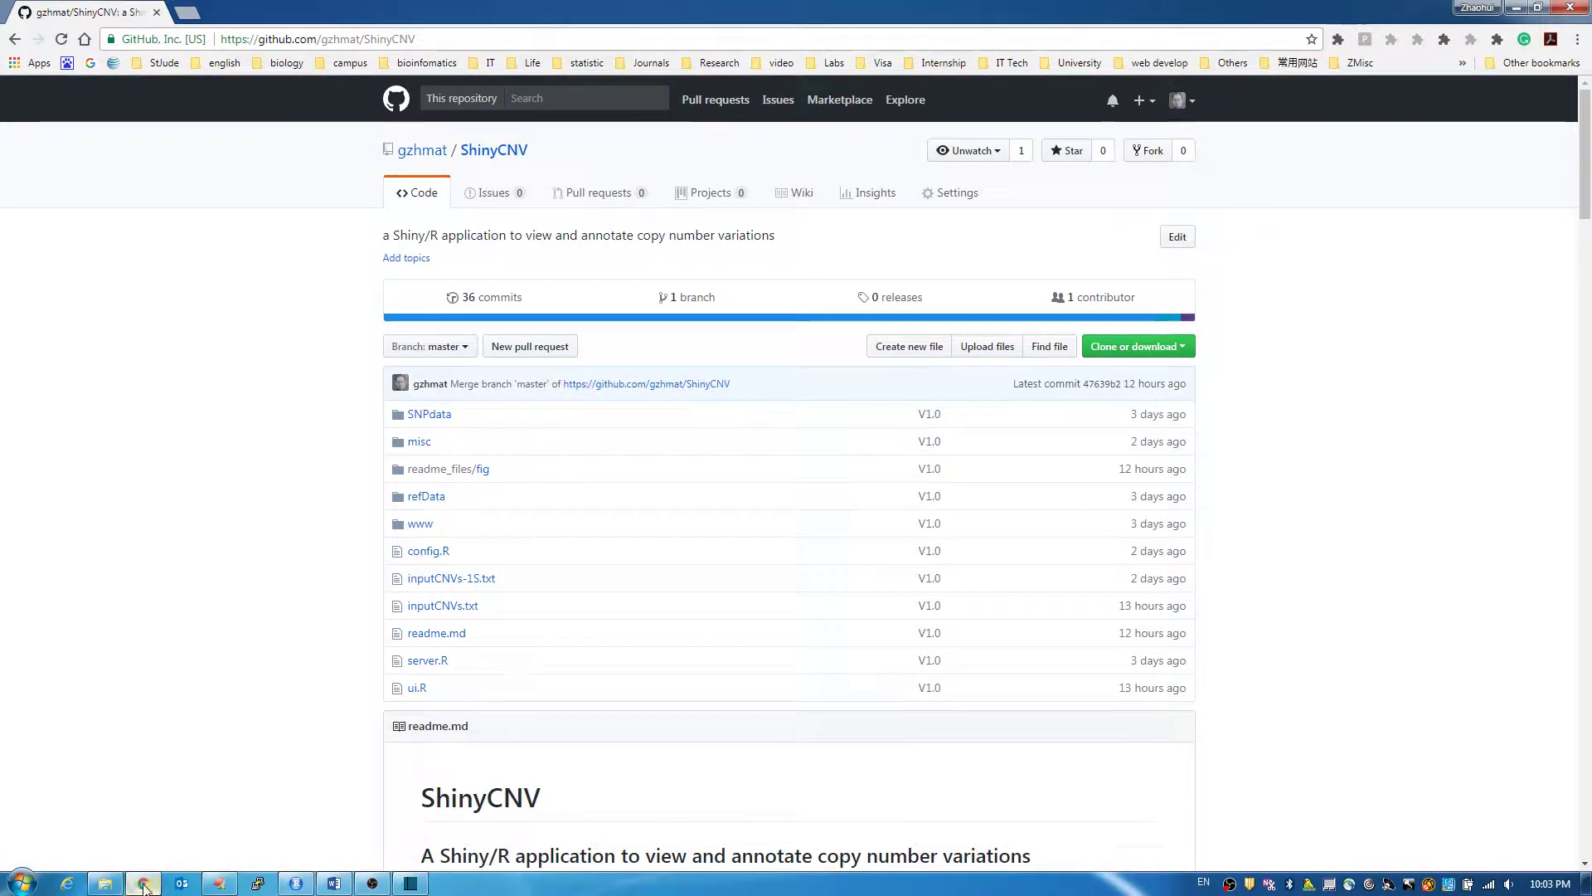
Minimize the browser and locate the downloaded ShinyCNV-master.zip and the unzipped ShinyCNV-master folder on the desktop
click(143, 884)
click(95, 557)
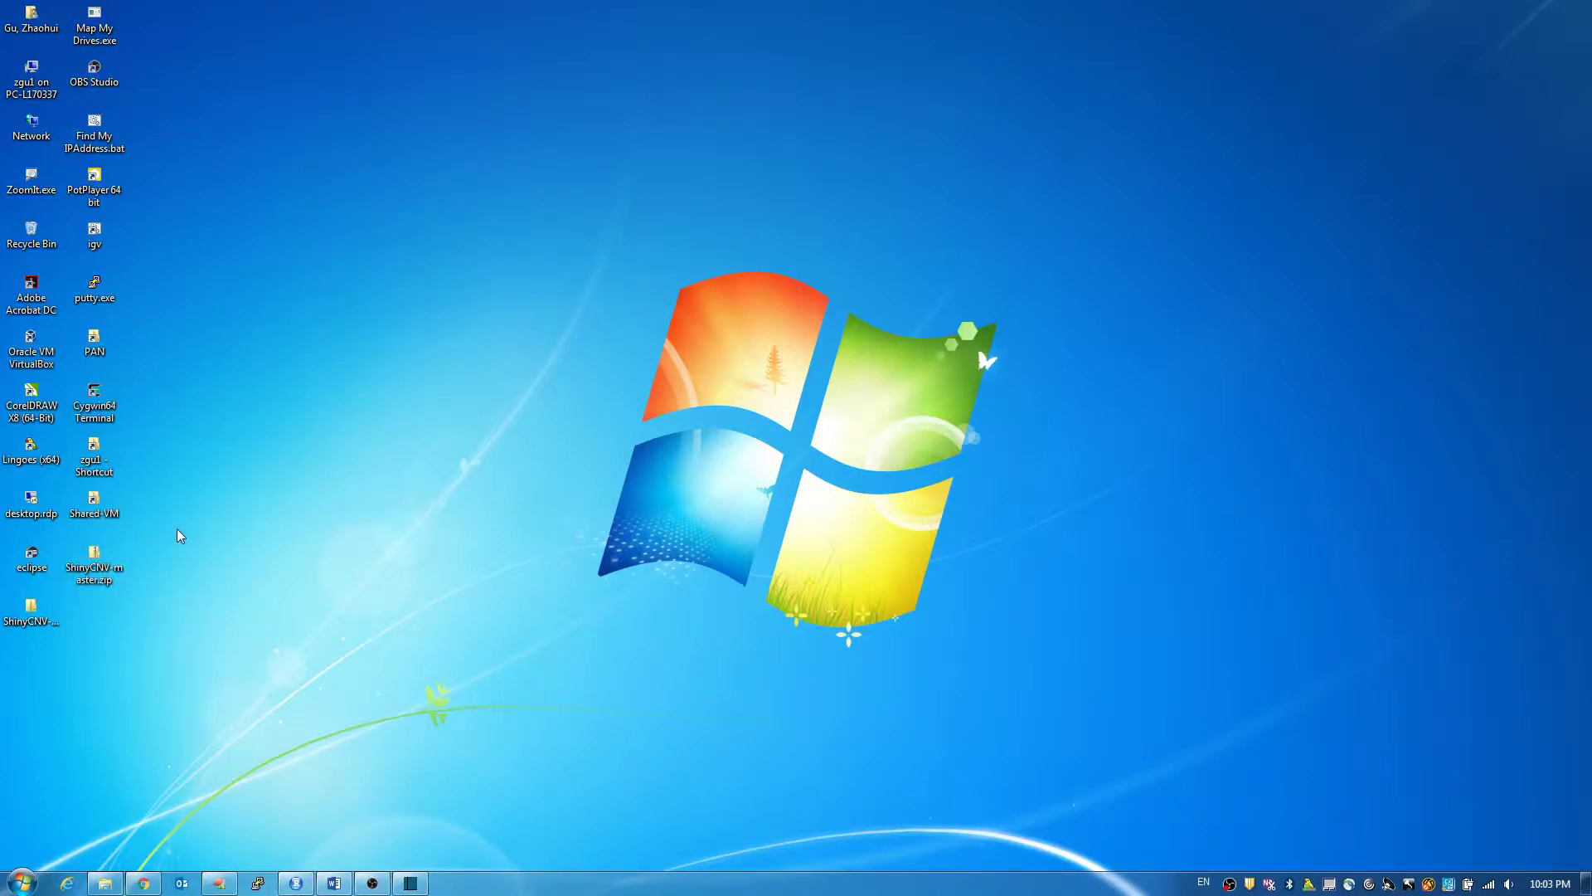
click(31, 613)
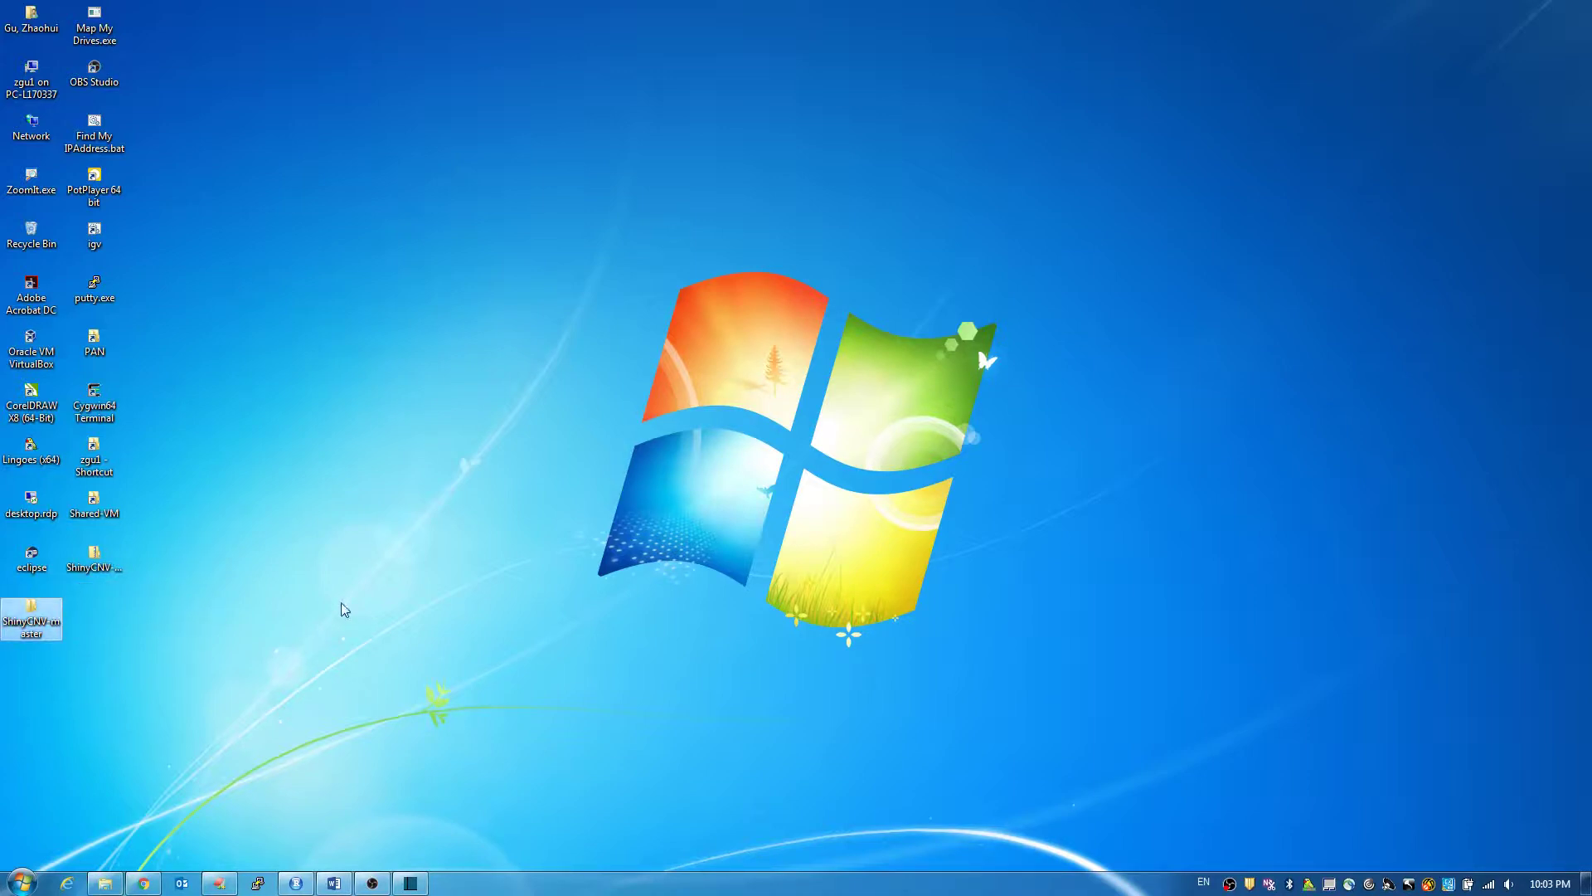
Switch to RStudio and point its file browser at the ShinyCNV-master folder on the desktop
click(296, 882)
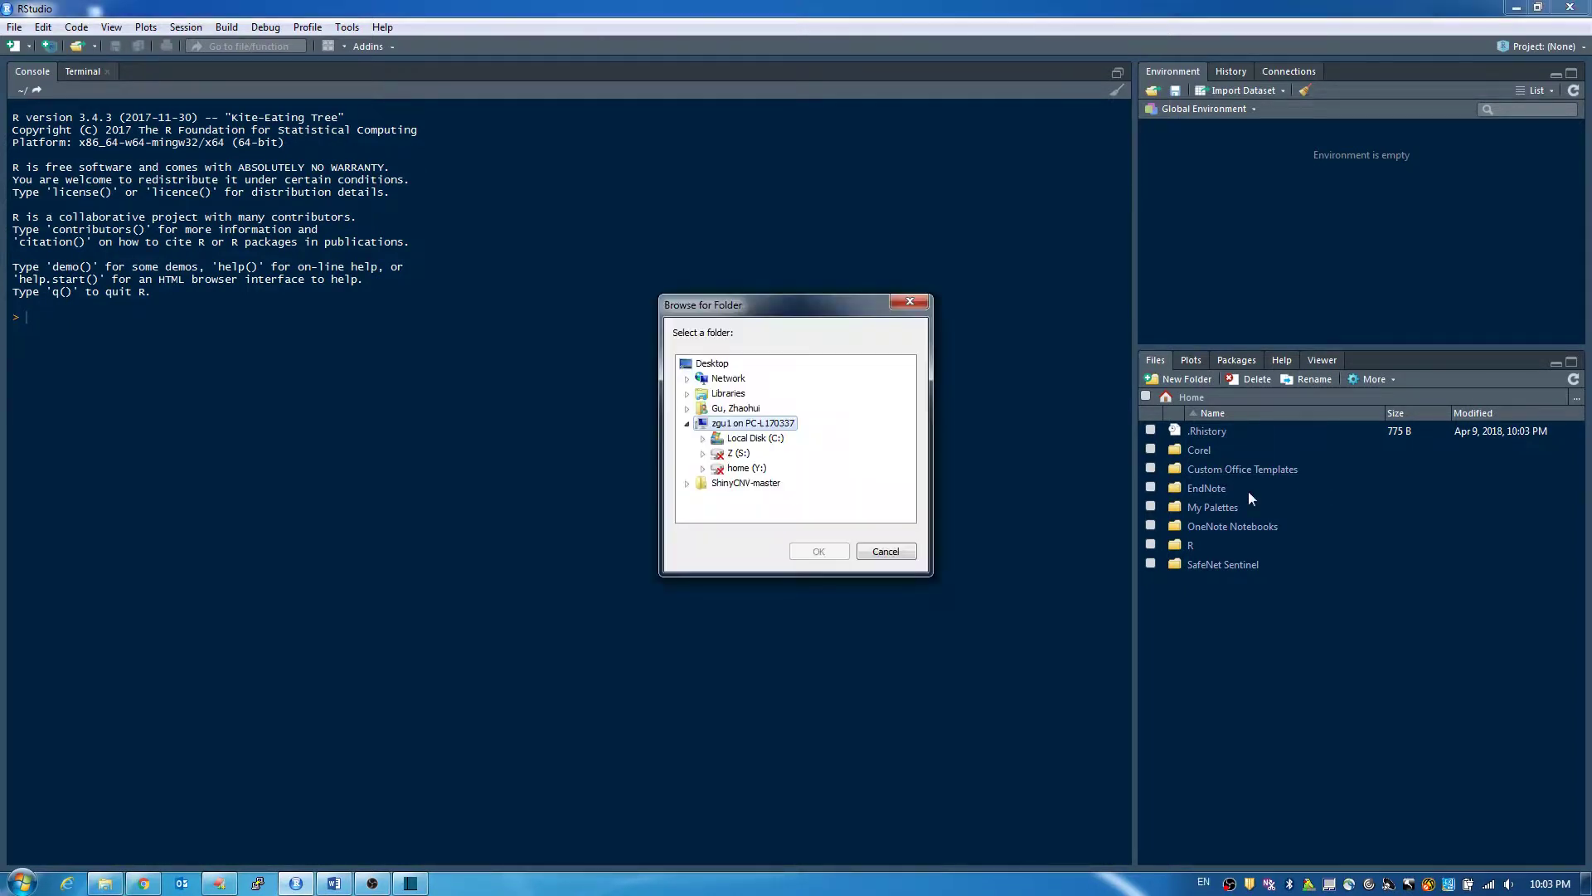
click(747, 483)
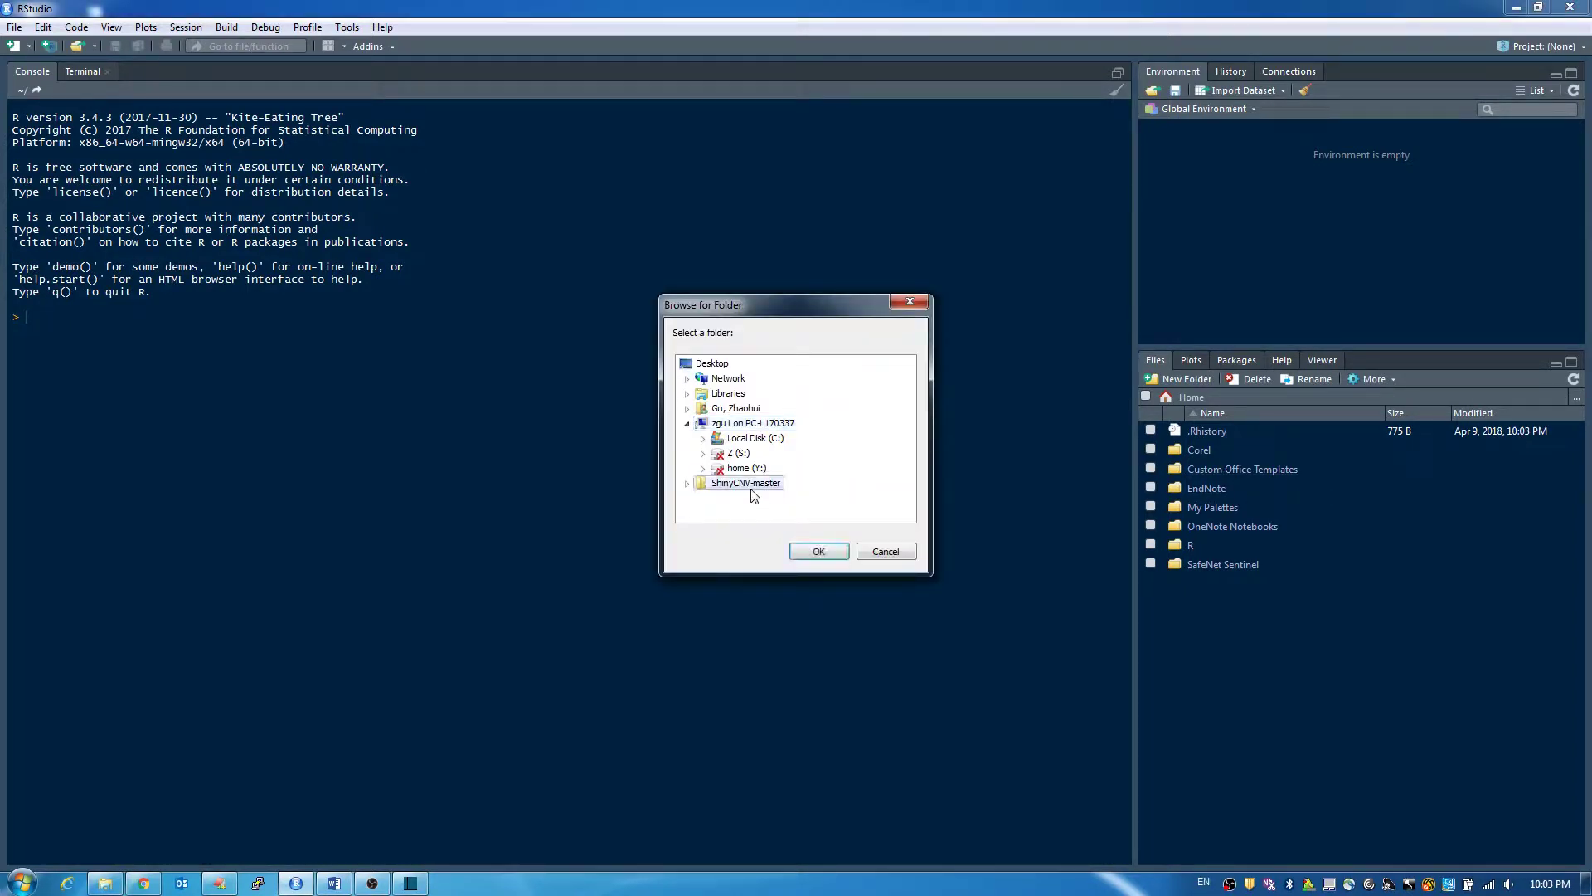
click(819, 547)
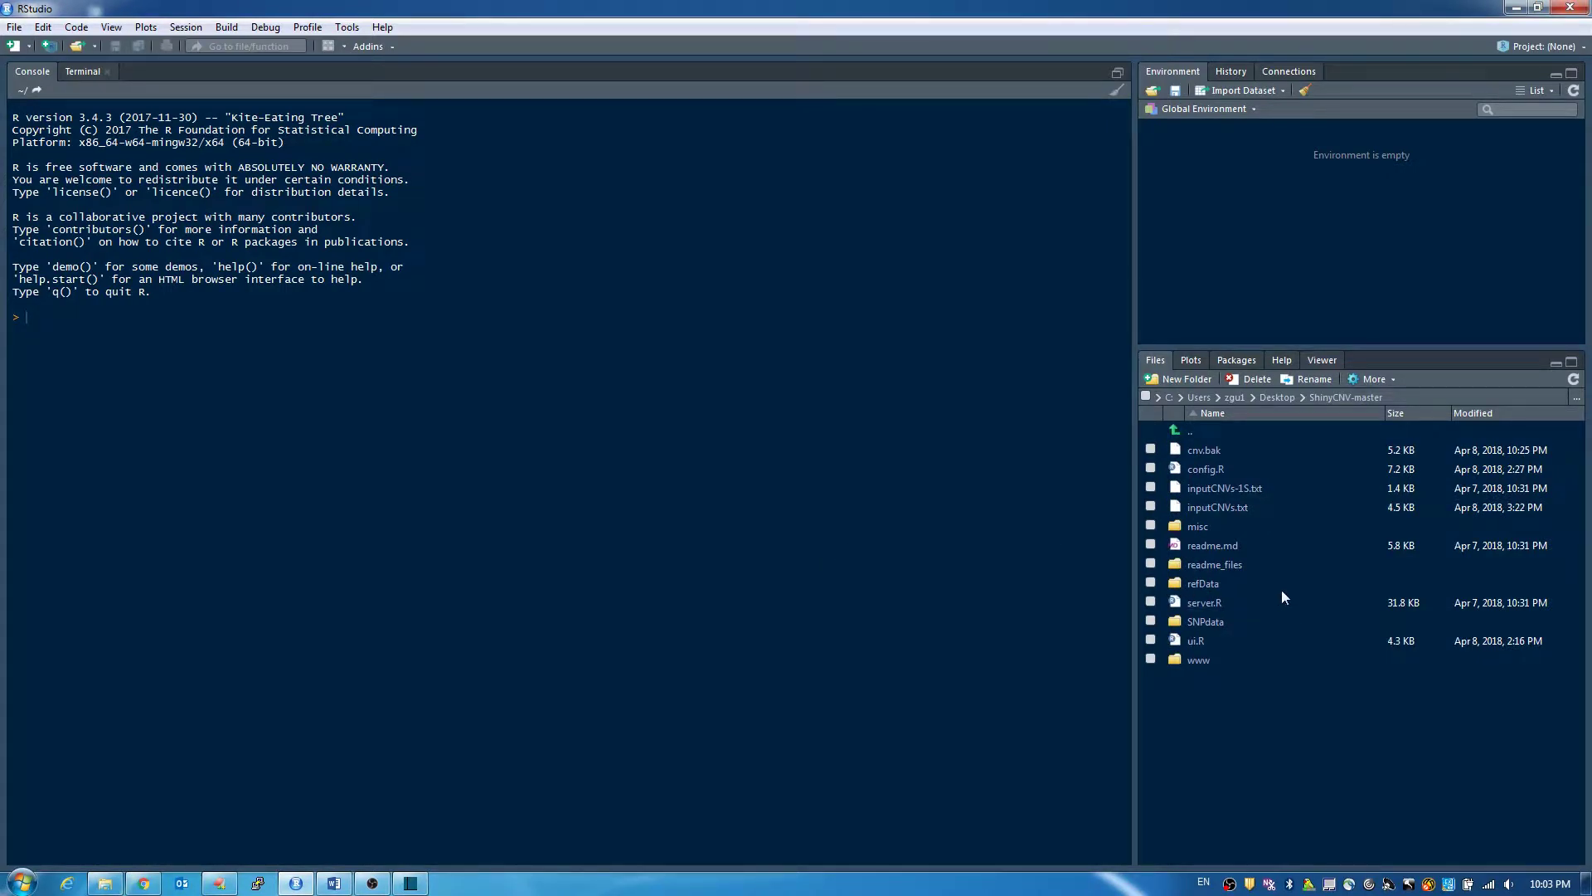
Open config.R and examine the misc/install.R source line and the dataDir and dataSuffix settings against the SNPdata folder's files
click(1219, 474)
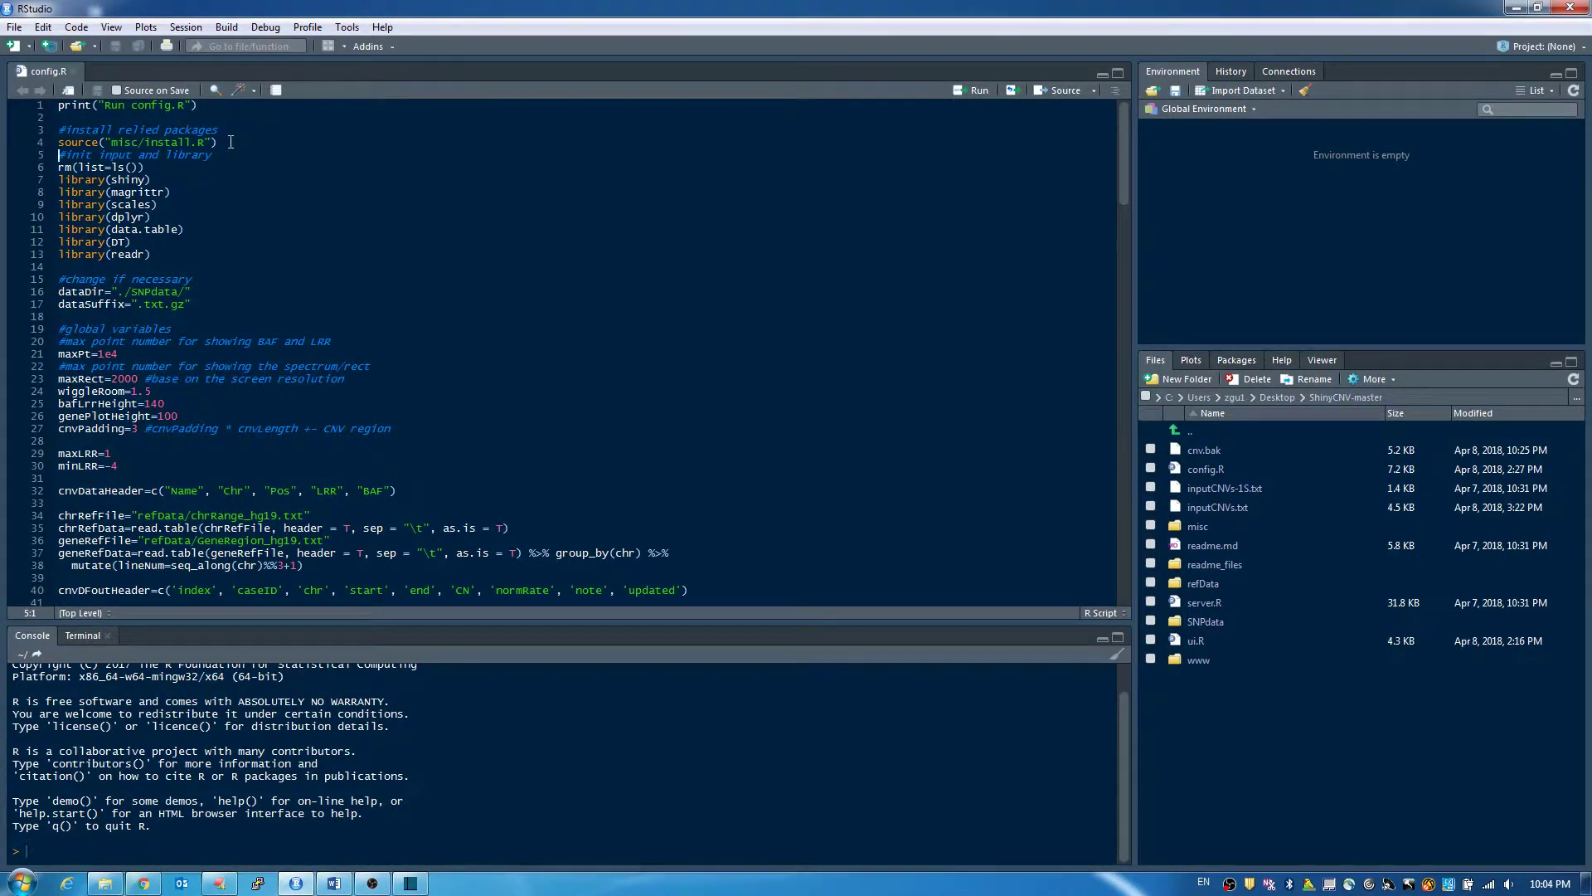
drag(231, 142, 55, 146)
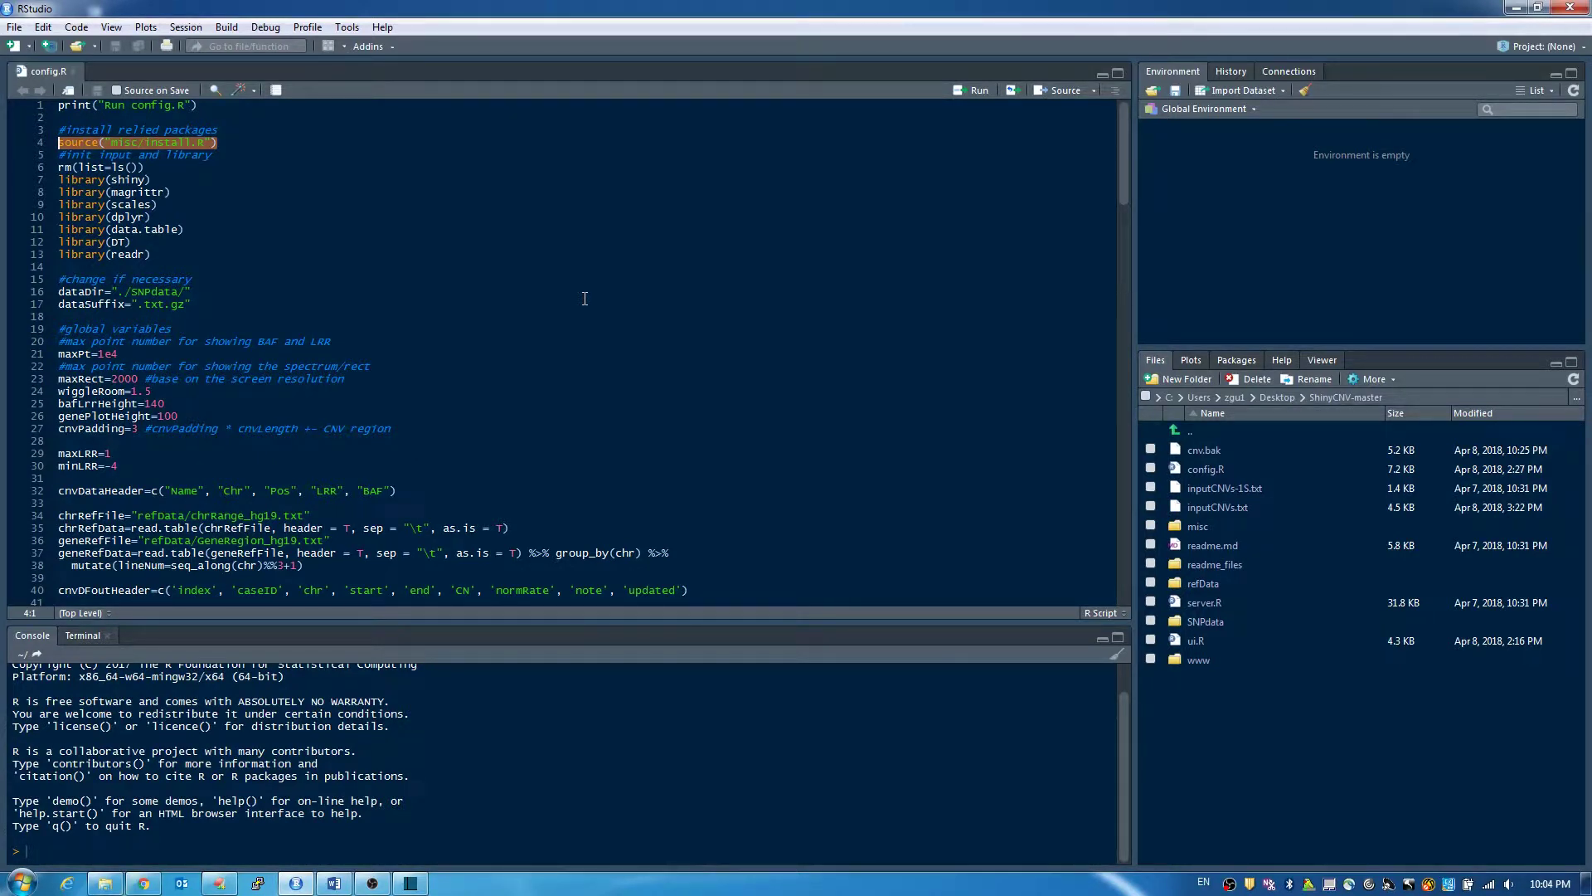
drag(209, 301, 58, 292)
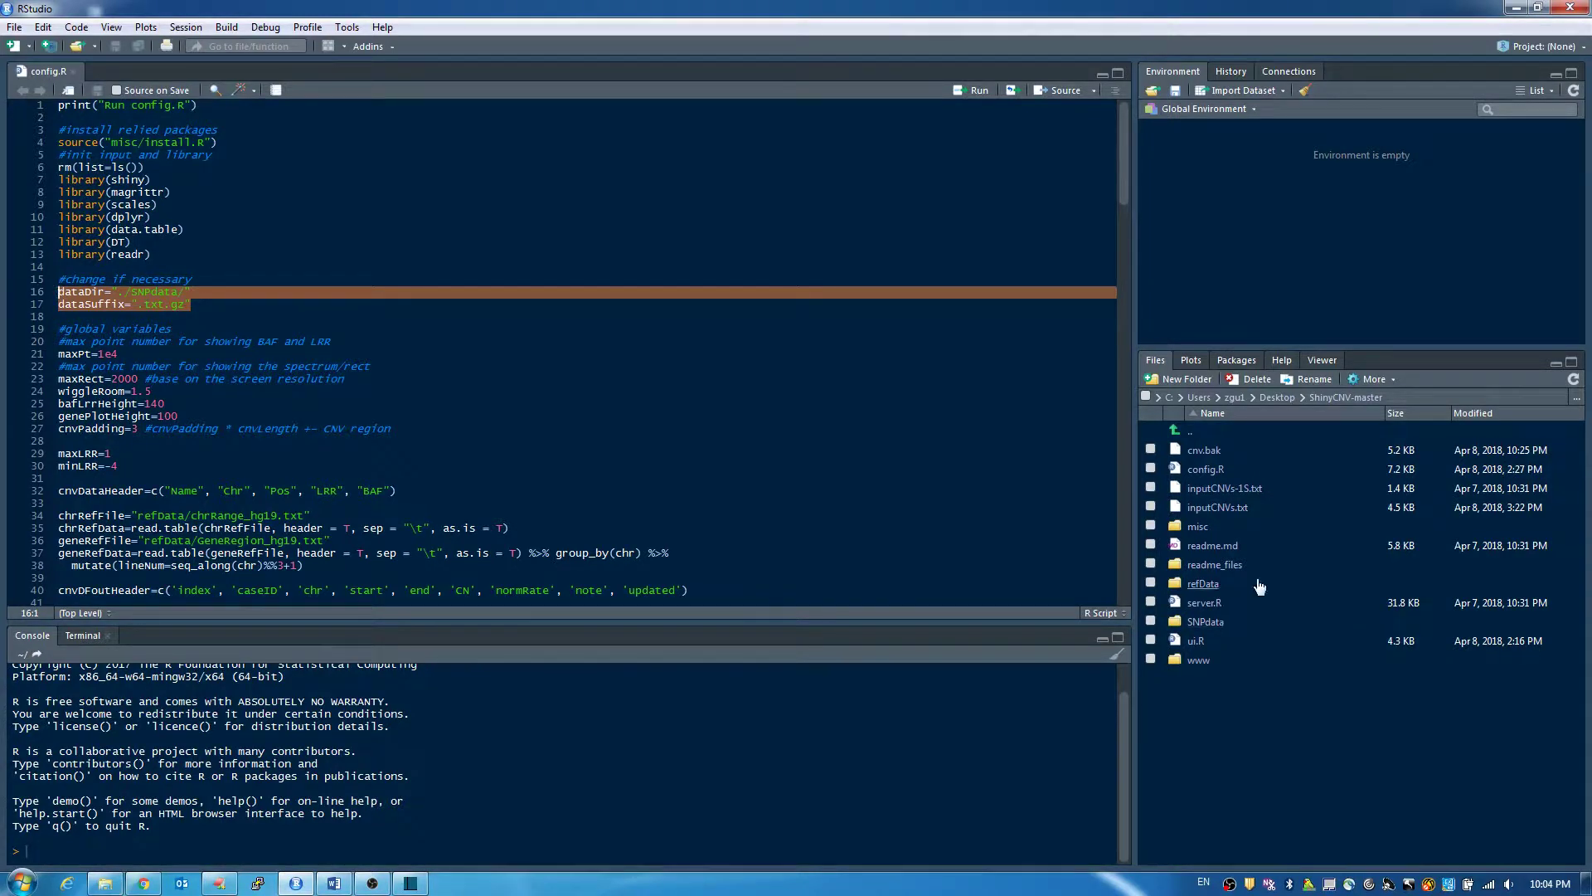
click(1206, 622)
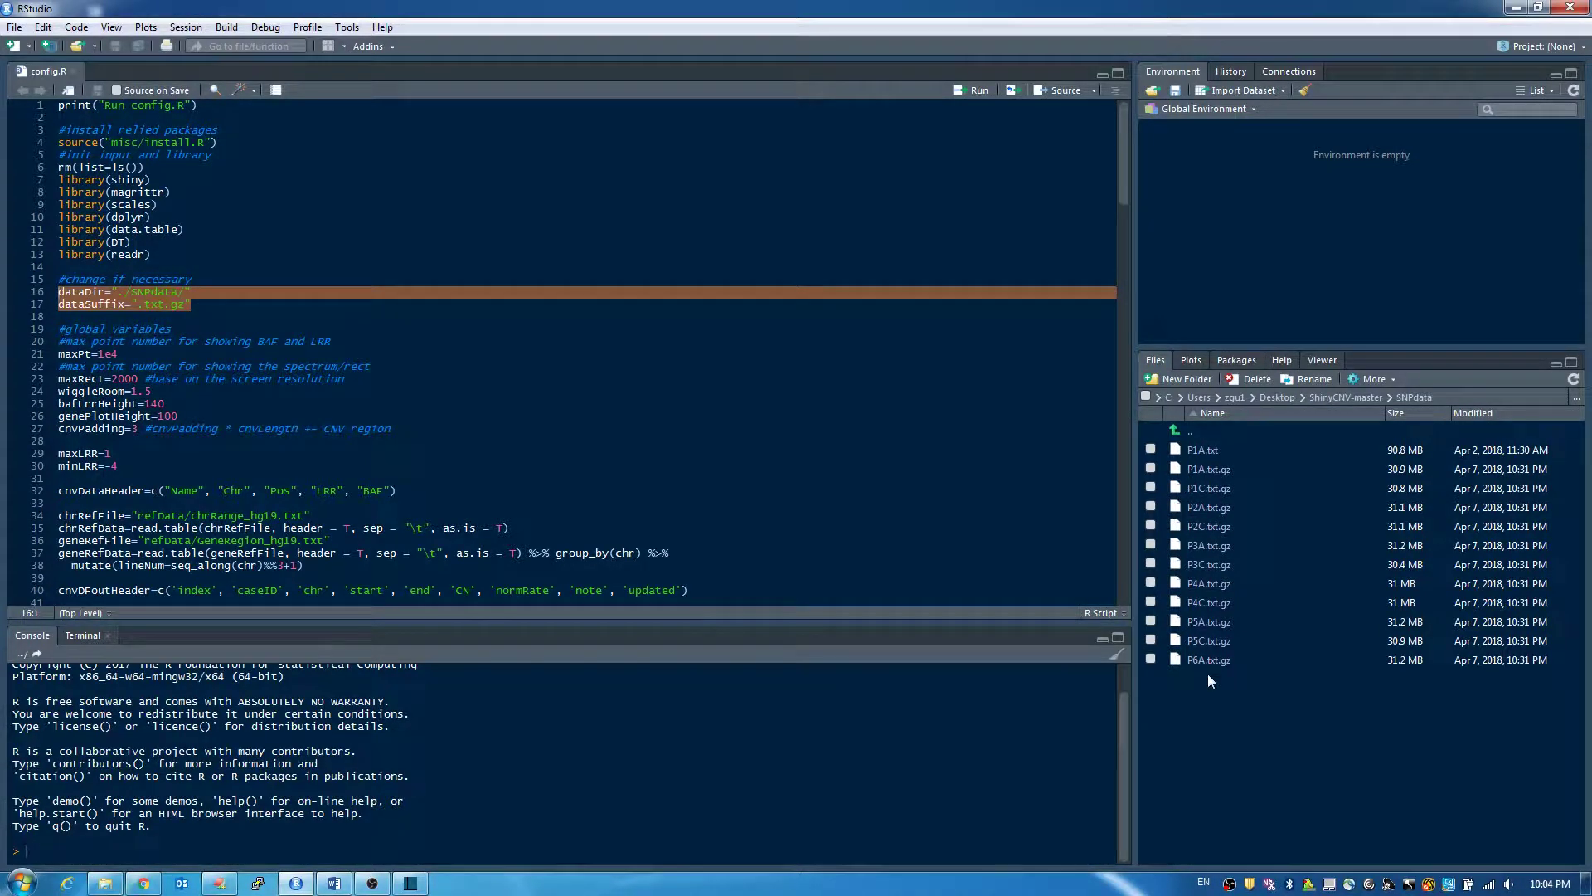
click(635, 446)
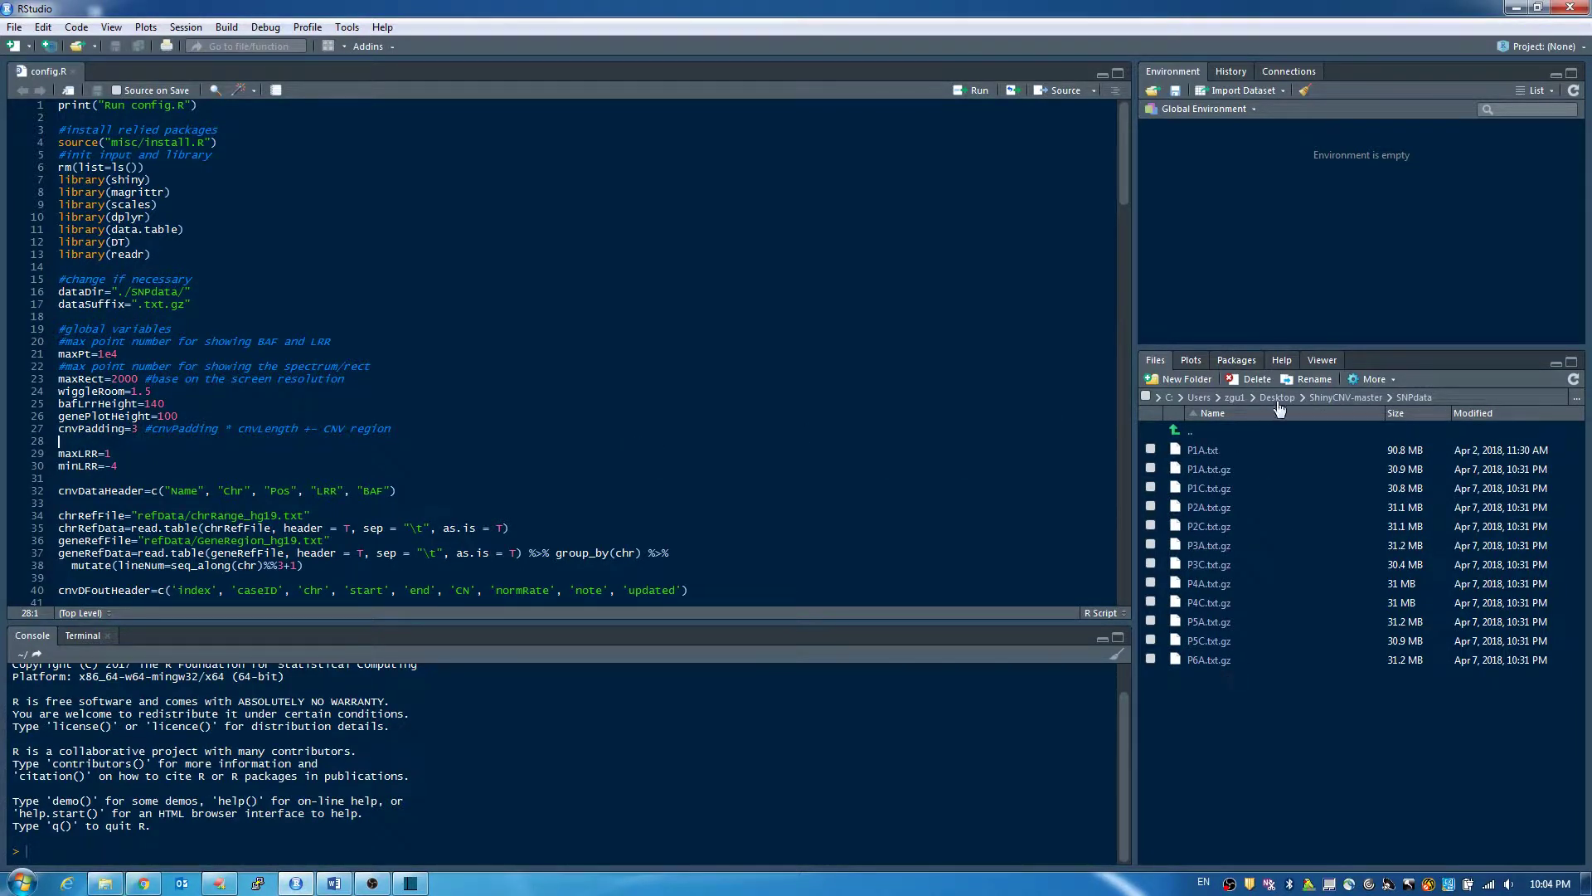
Return to the ShinyCNV-master folder and open ui.R and server.R in the editor
click(1343, 398)
click(1195, 641)
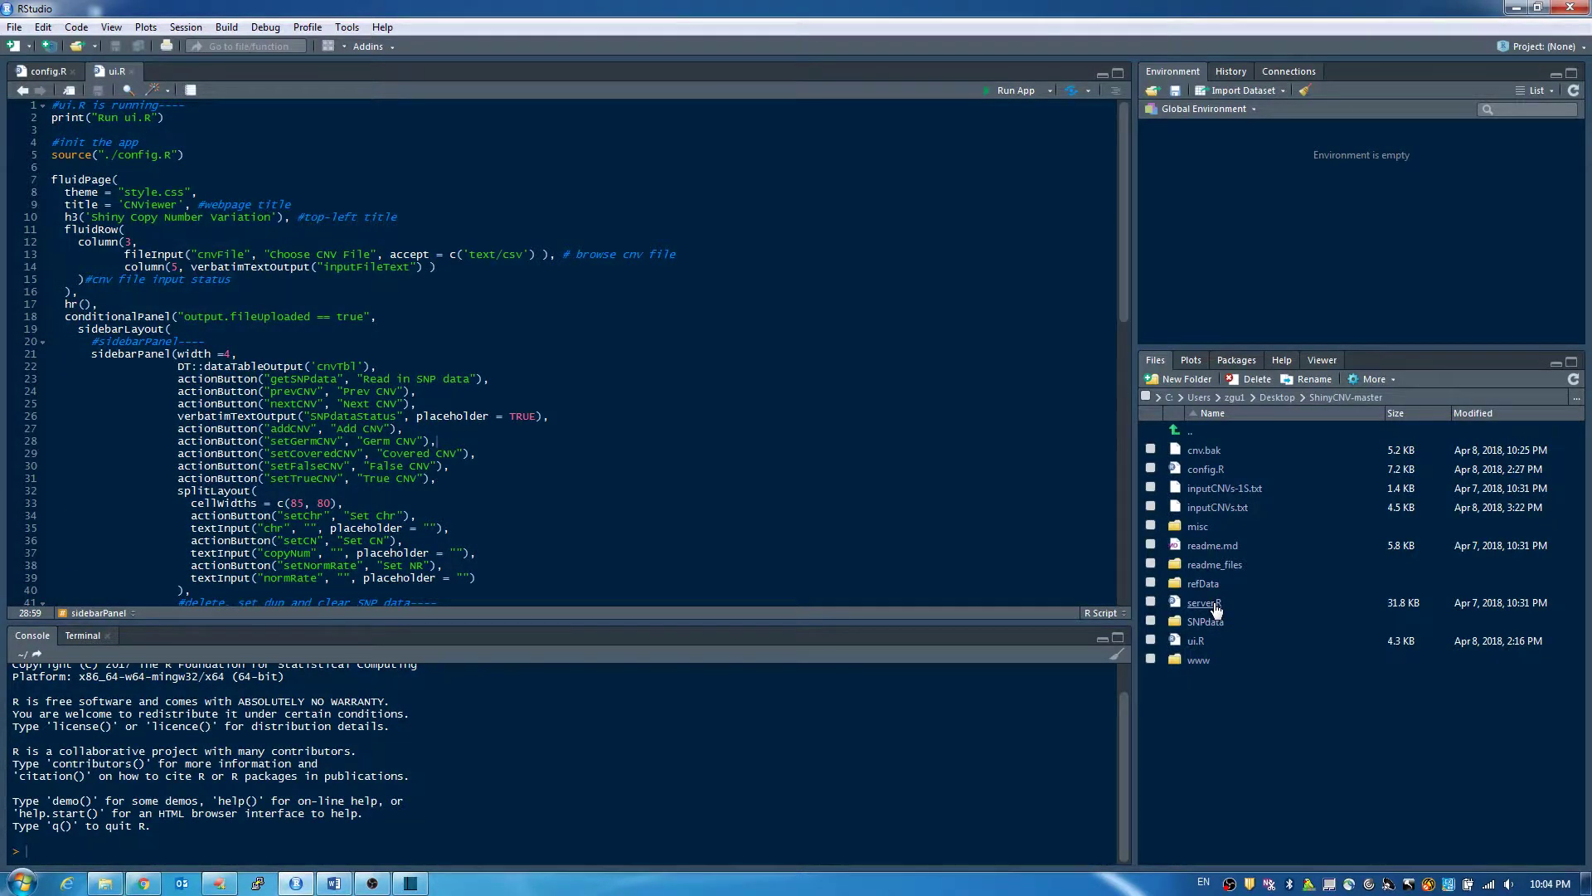
click(1204, 602)
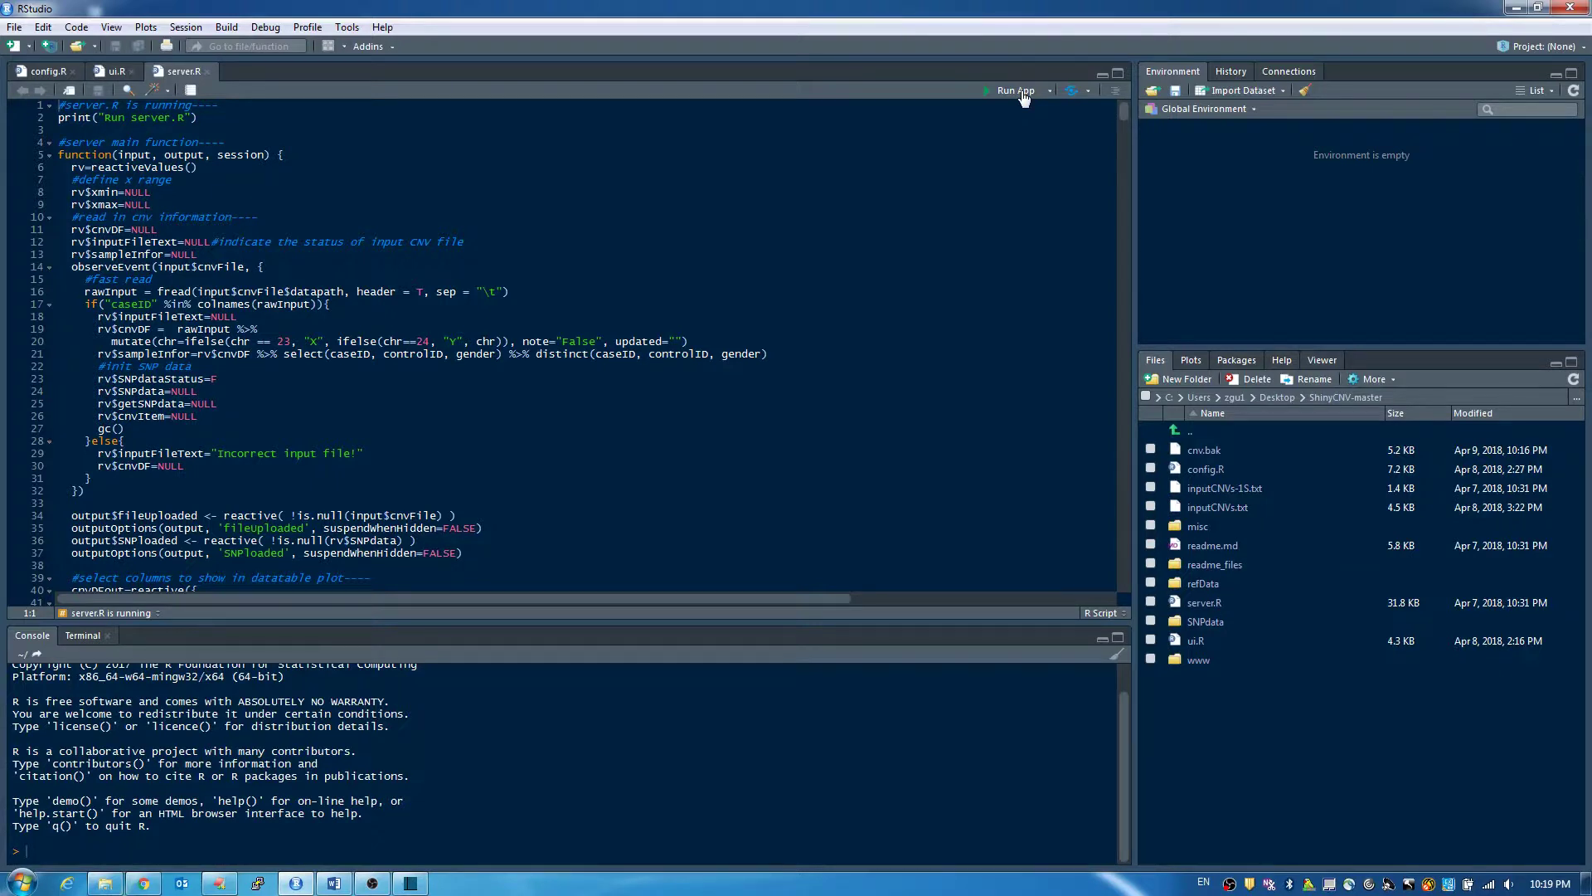
Run the ShinyCNV app and maximize its window
click(1023, 93)
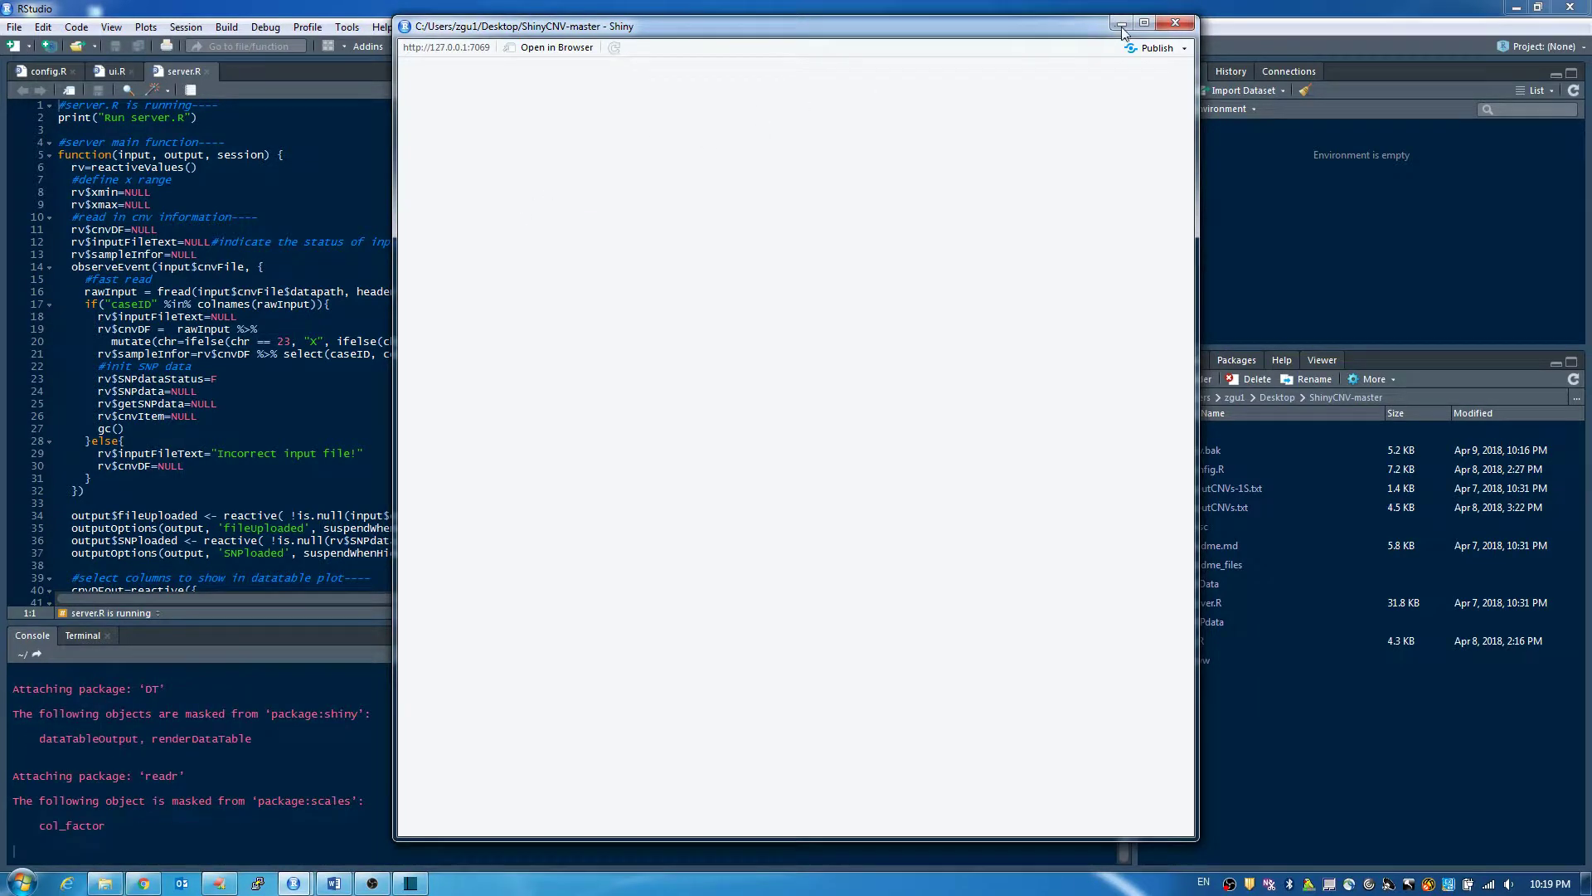
click(1144, 23)
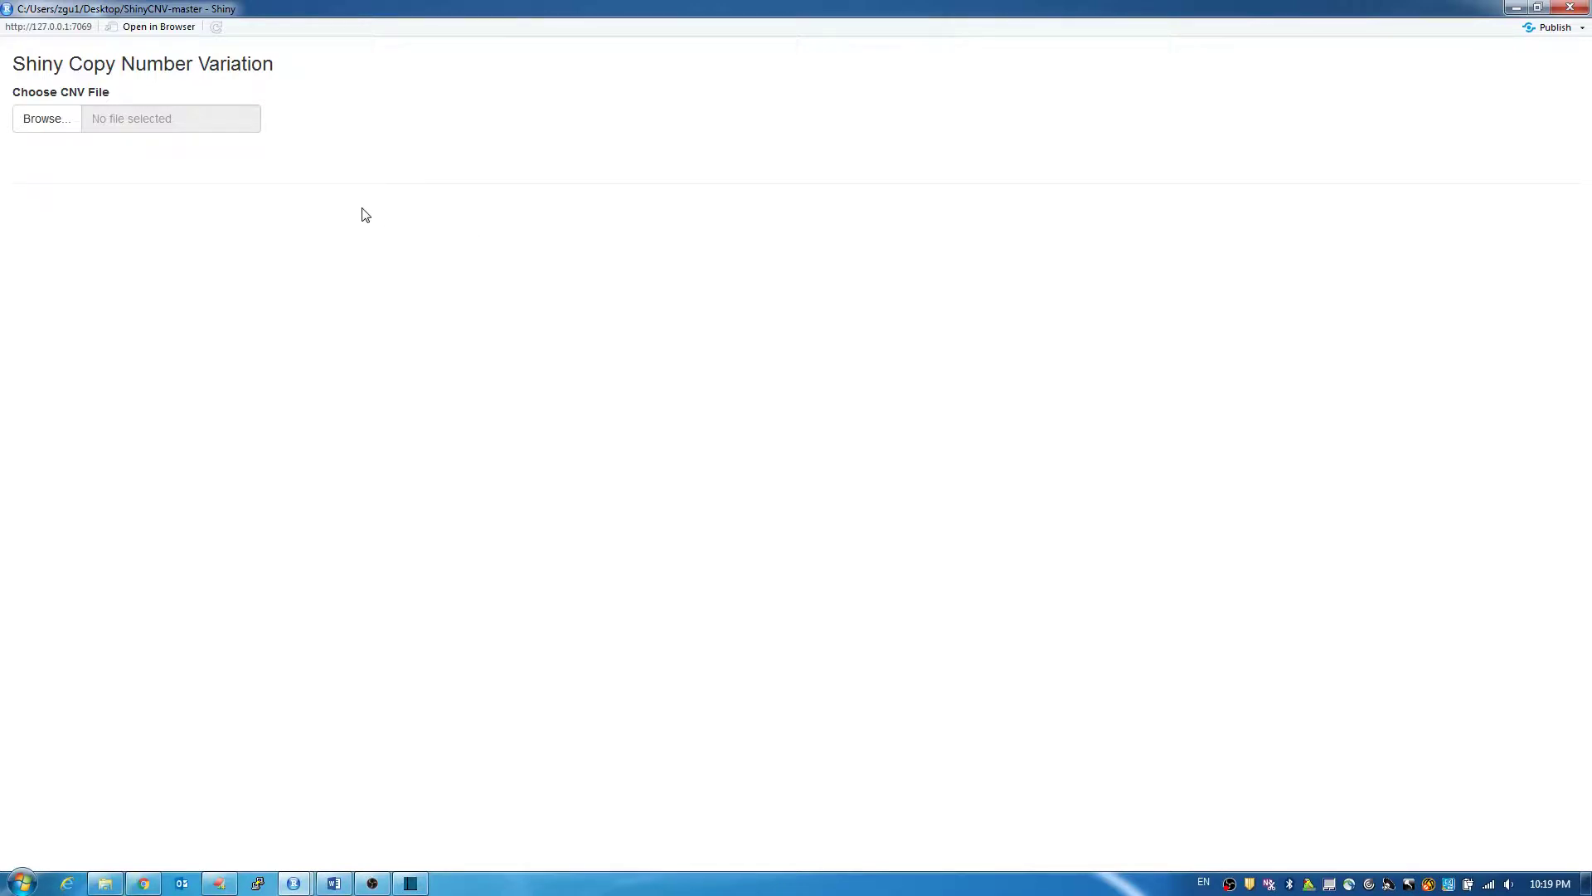
Load inputCNVs.txt from the ShinyCNV-master folder as the CNV file
click(62, 118)
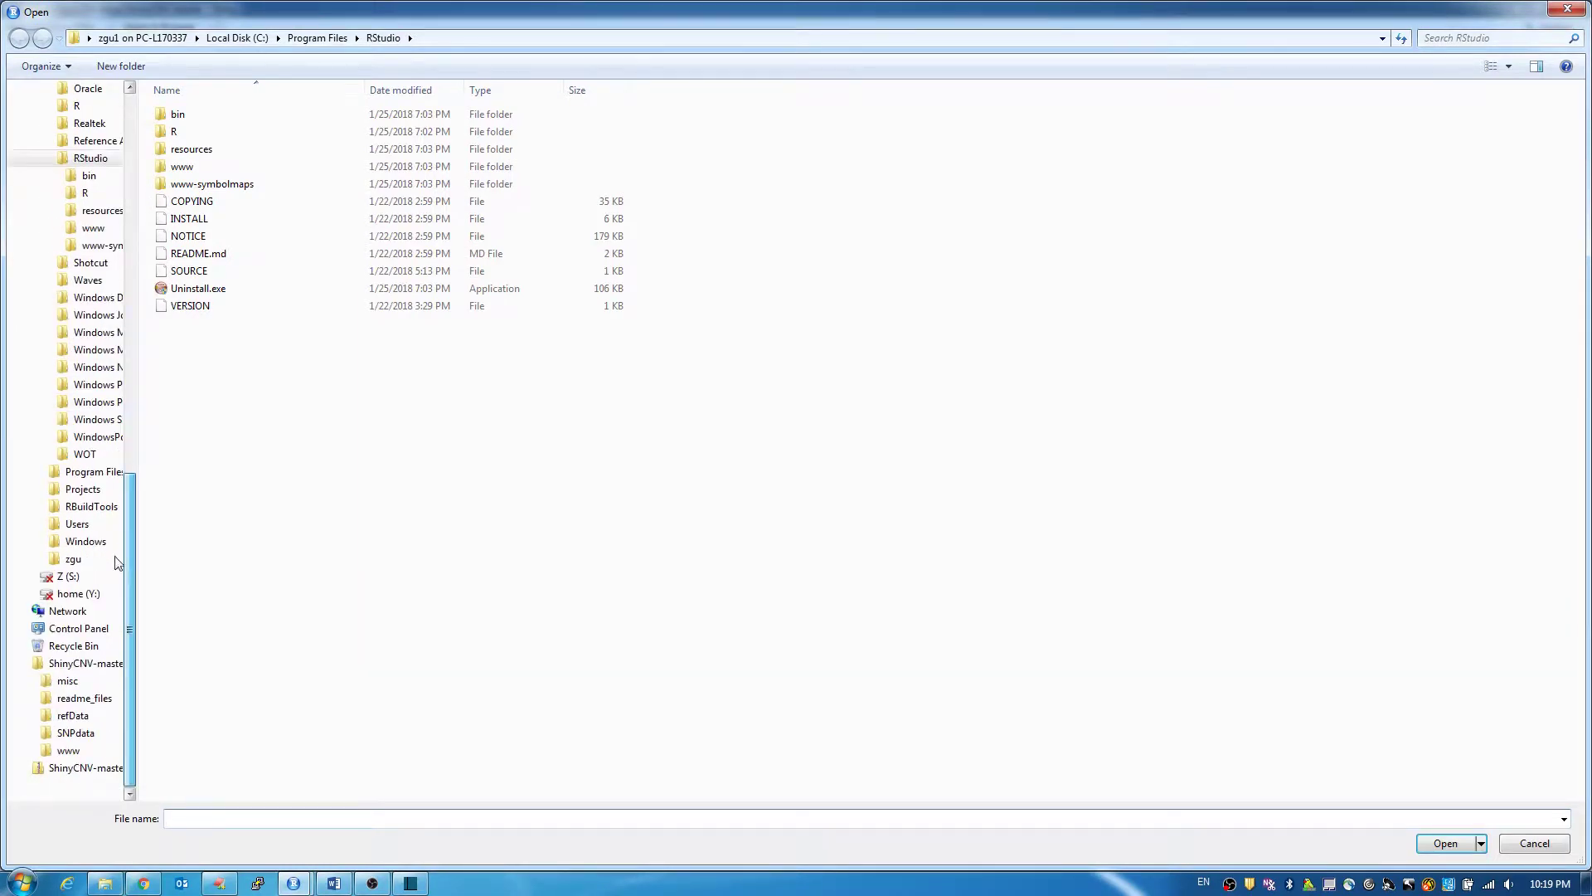
click(91, 664)
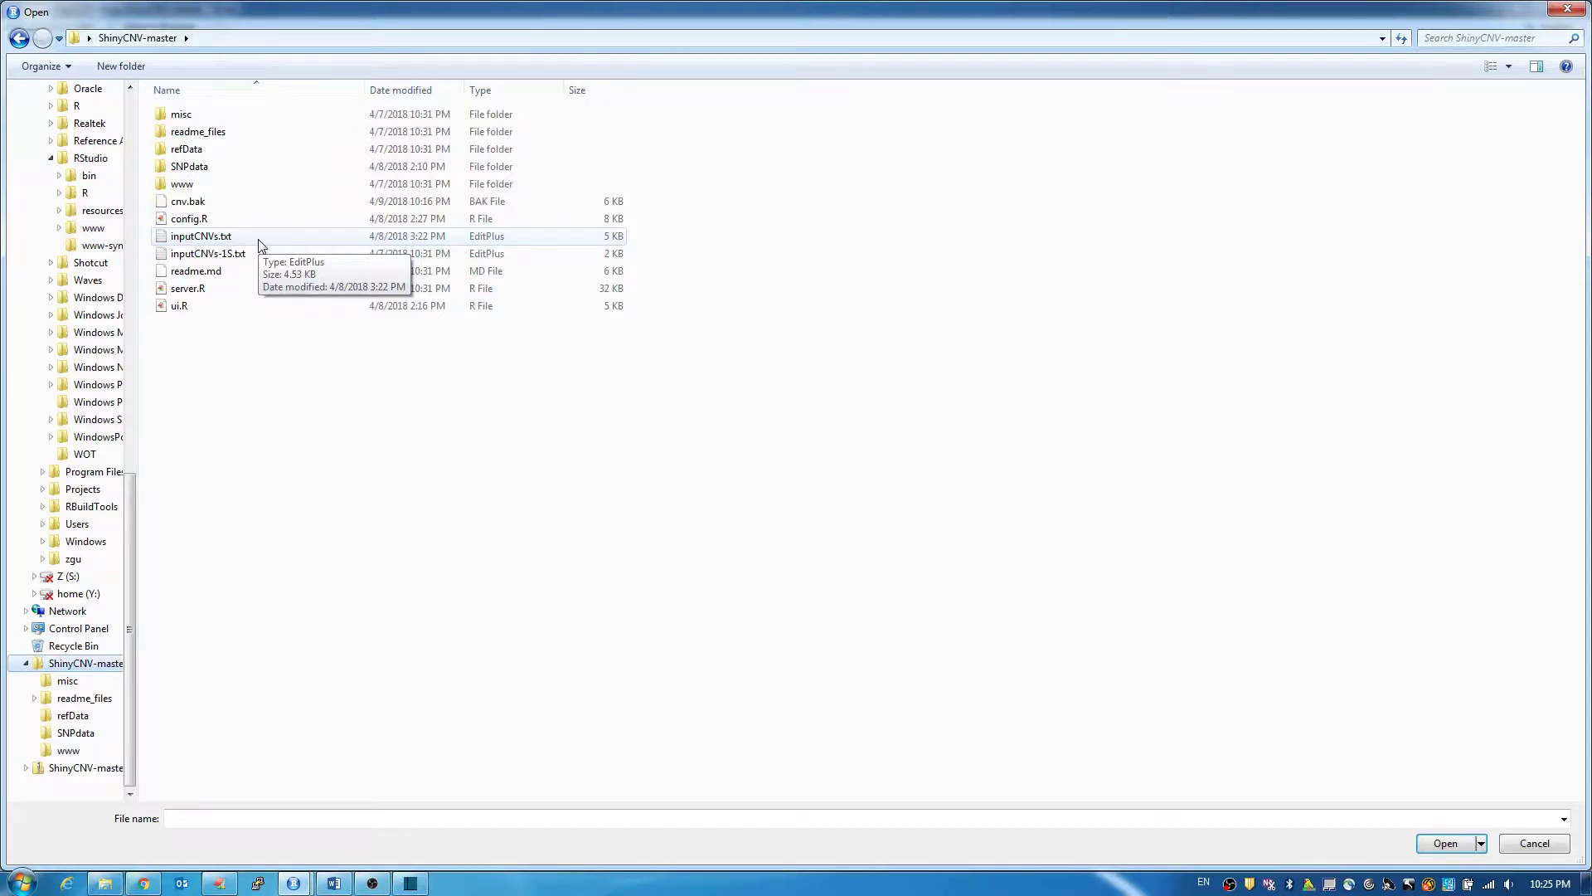
double_click(259, 241)
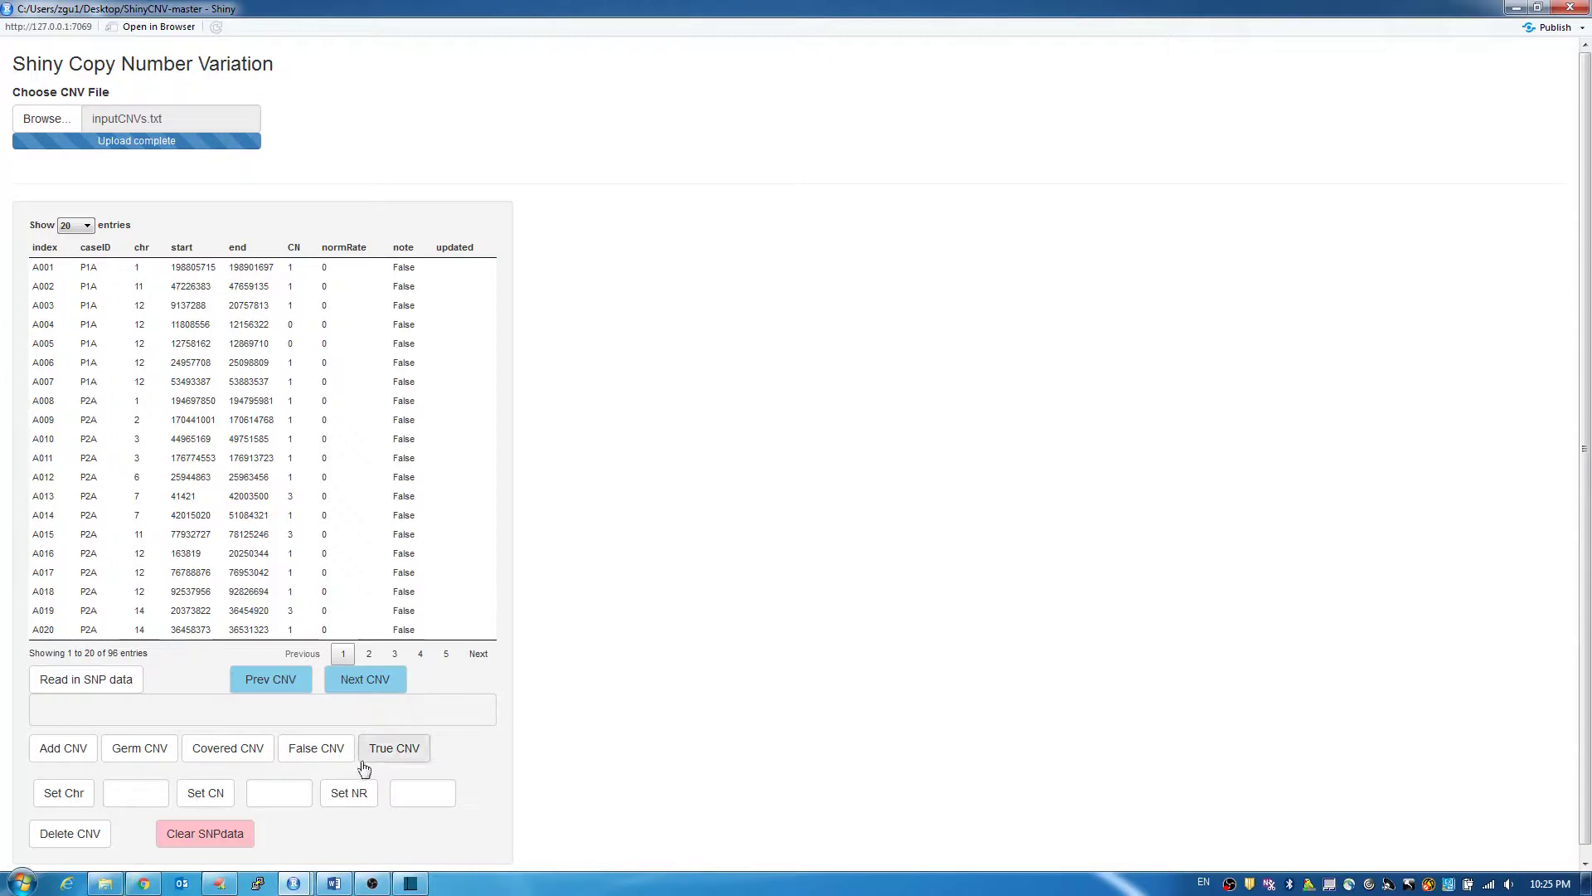
Switch to EditPlus and examine the SNP data format in P1A.txt from its first rows to its last
click(220, 885)
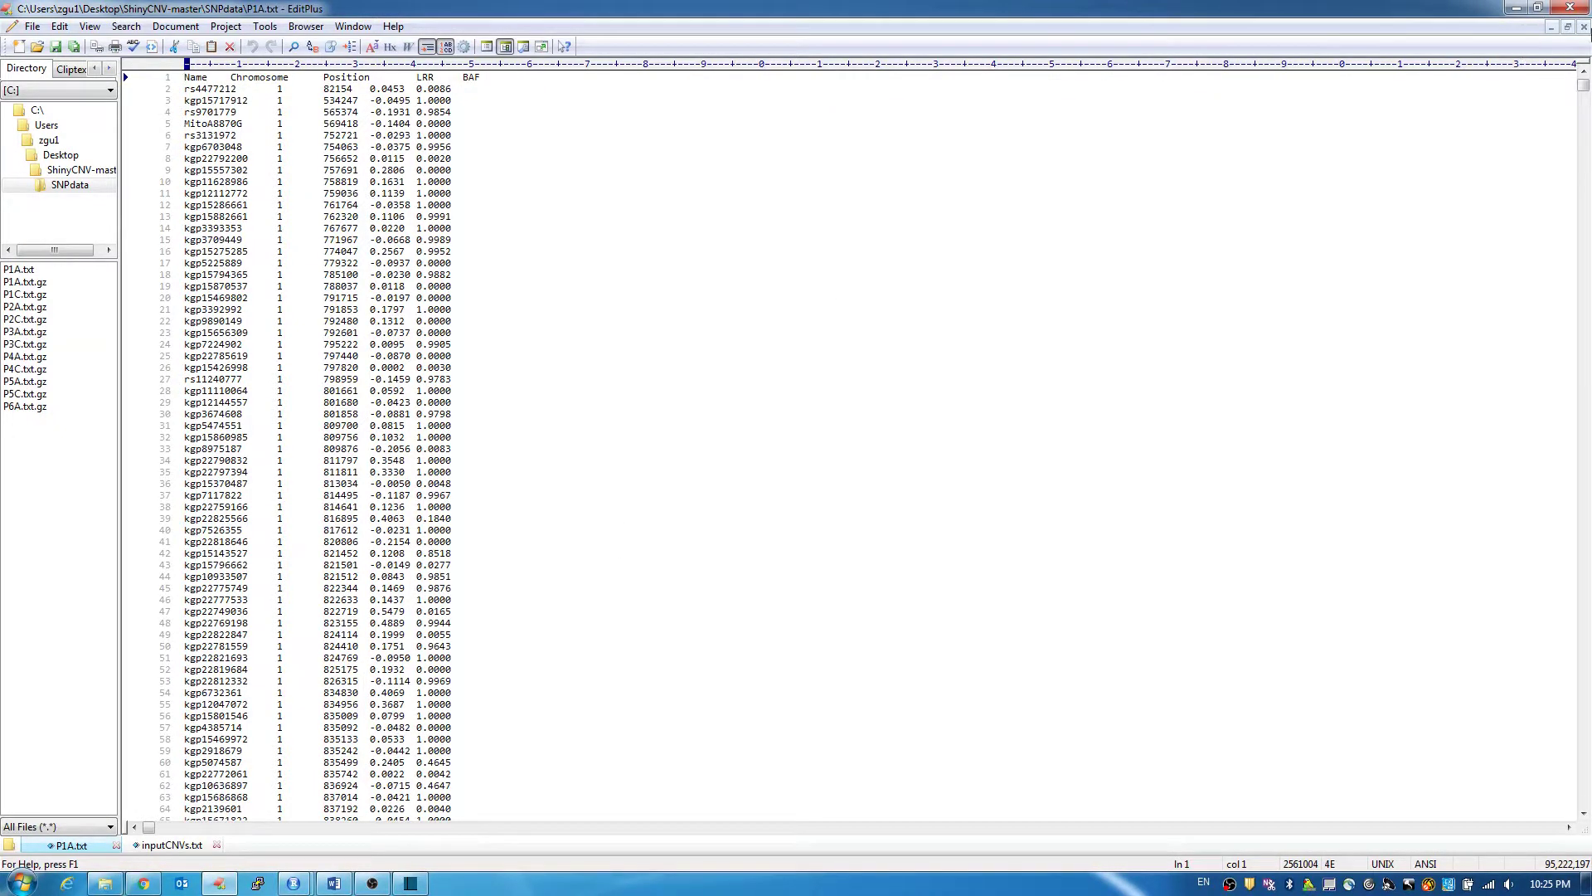
drag(1583, 85, 1537, 823)
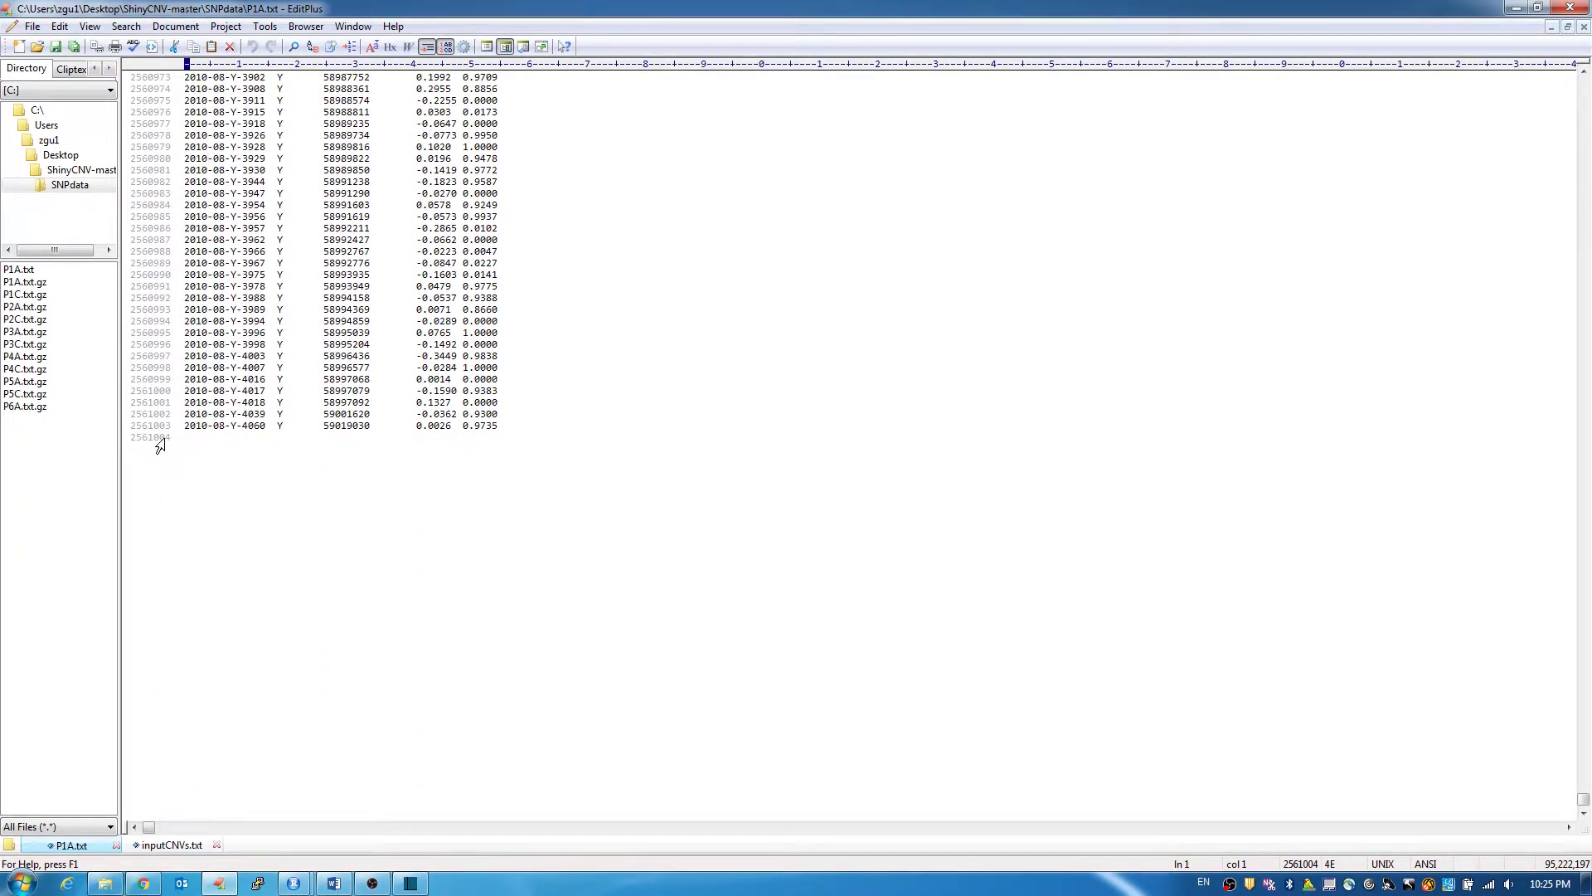
click(286, 424)
Examine the columns of inputCNVs.txt, including the case, control, gender and paired entries
click(171, 845)
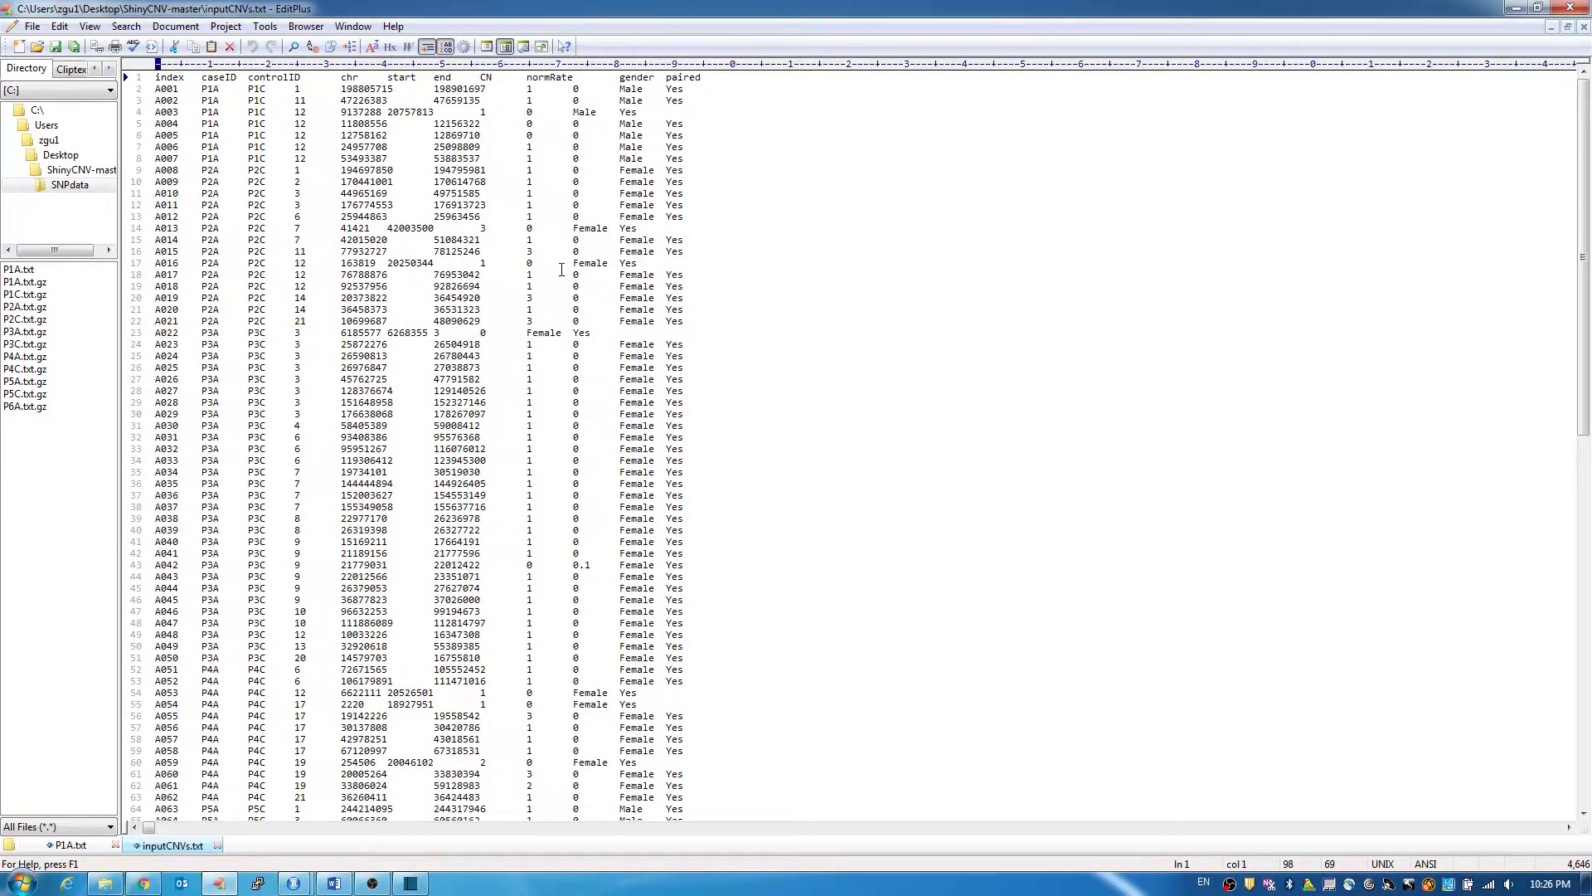
click(249, 147)
click(267, 146)
Switch back to the Shiny app and browse pages 2 and 3 of the CNV table, ending on page 1
mouse_move(293, 883)
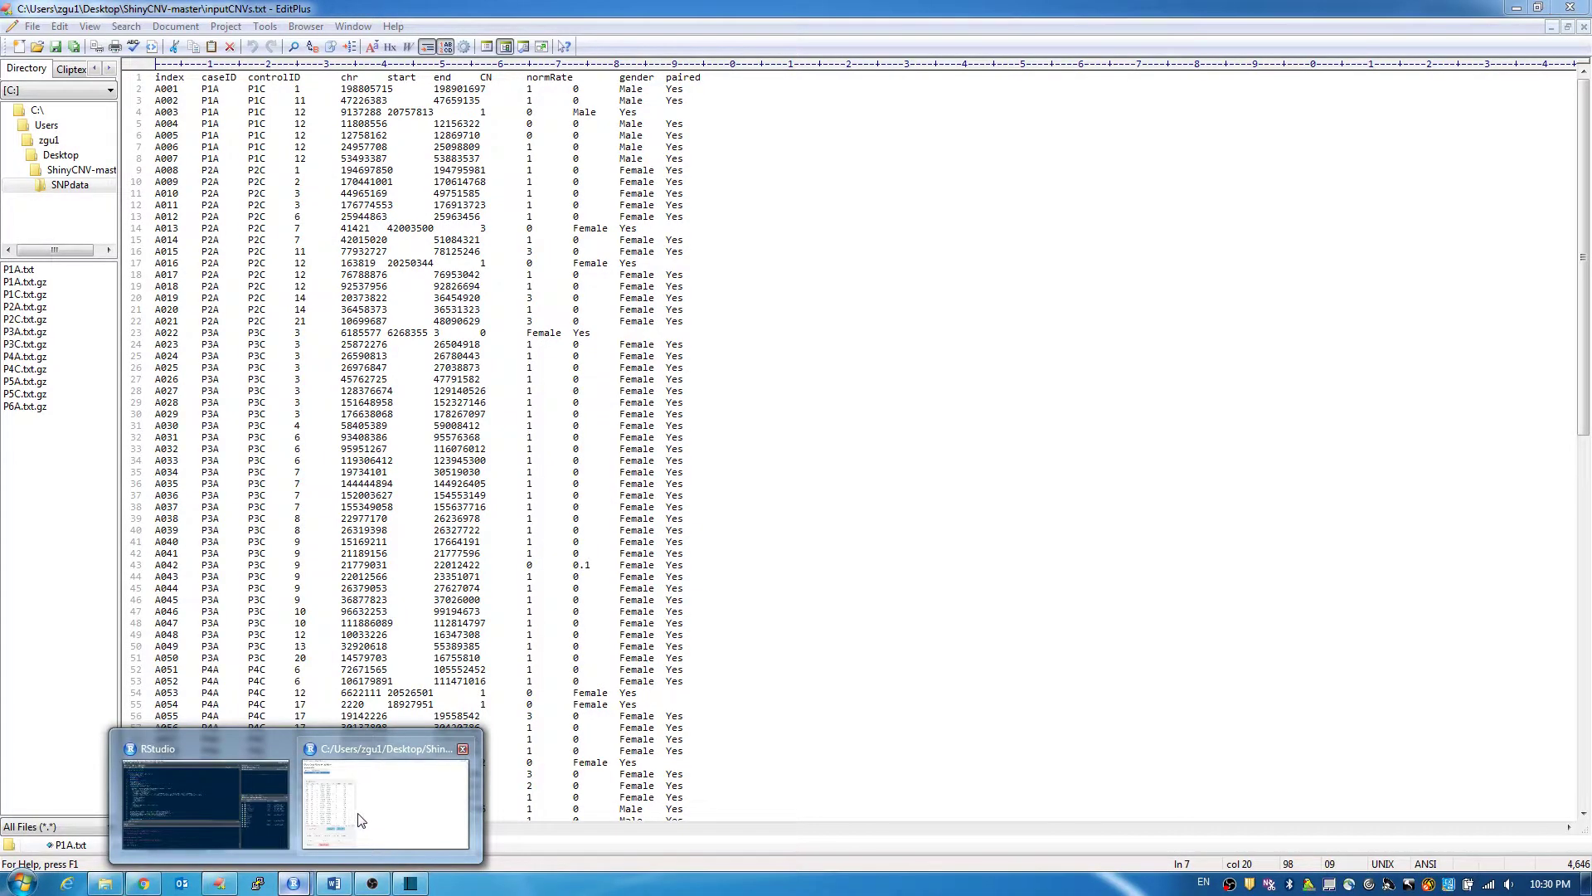
click(362, 820)
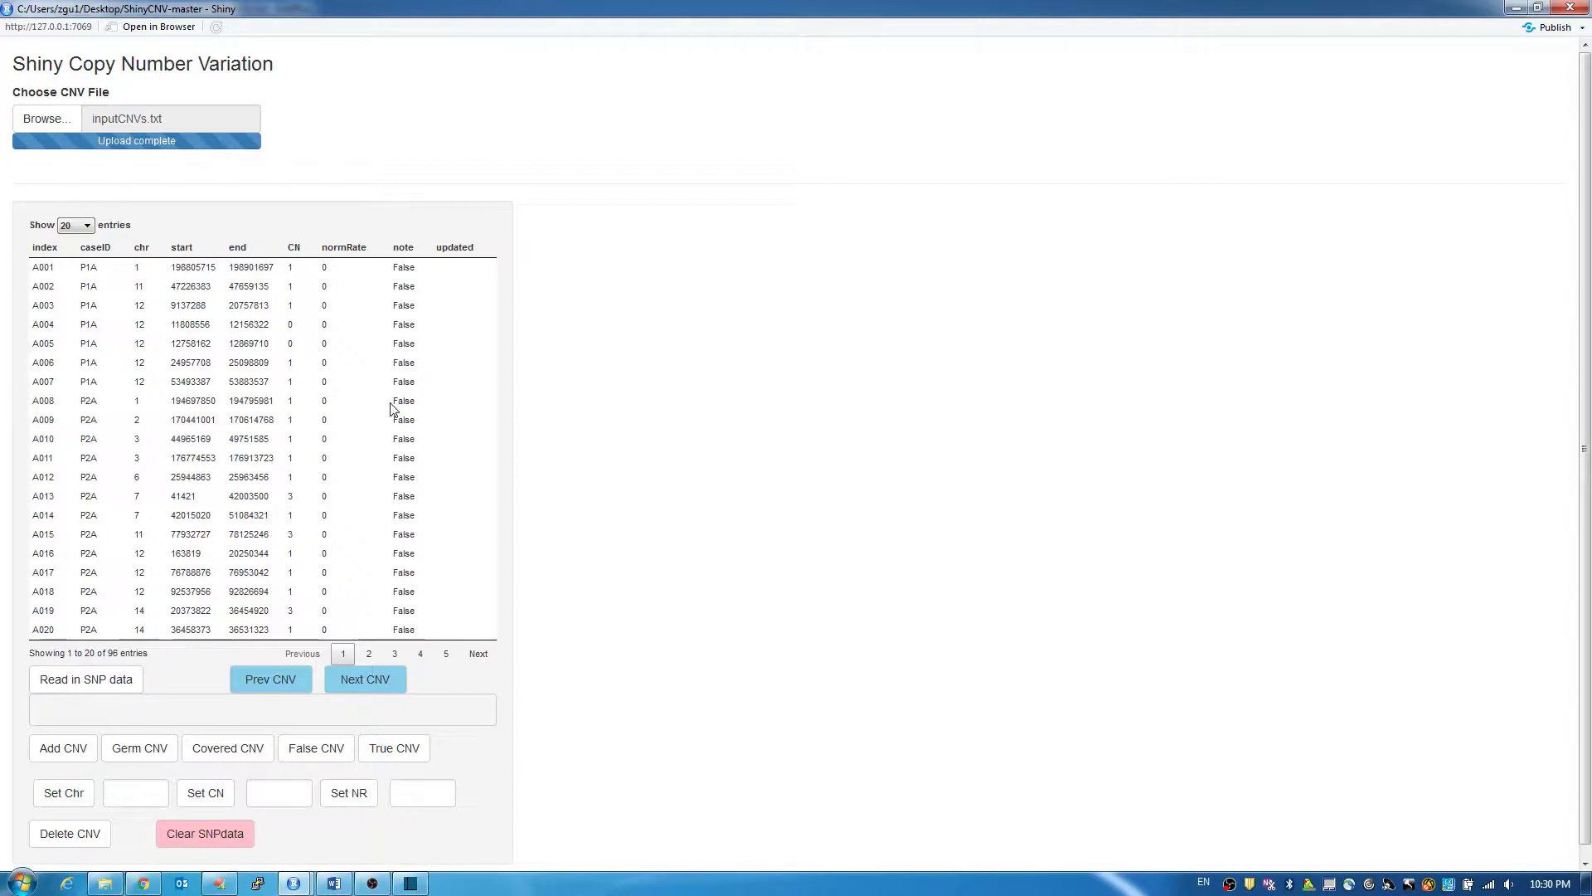
click(369, 653)
click(394, 654)
click(369, 654)
click(344, 655)
Select CNV A008, step back to A006, and step forward to A009
click(296, 404)
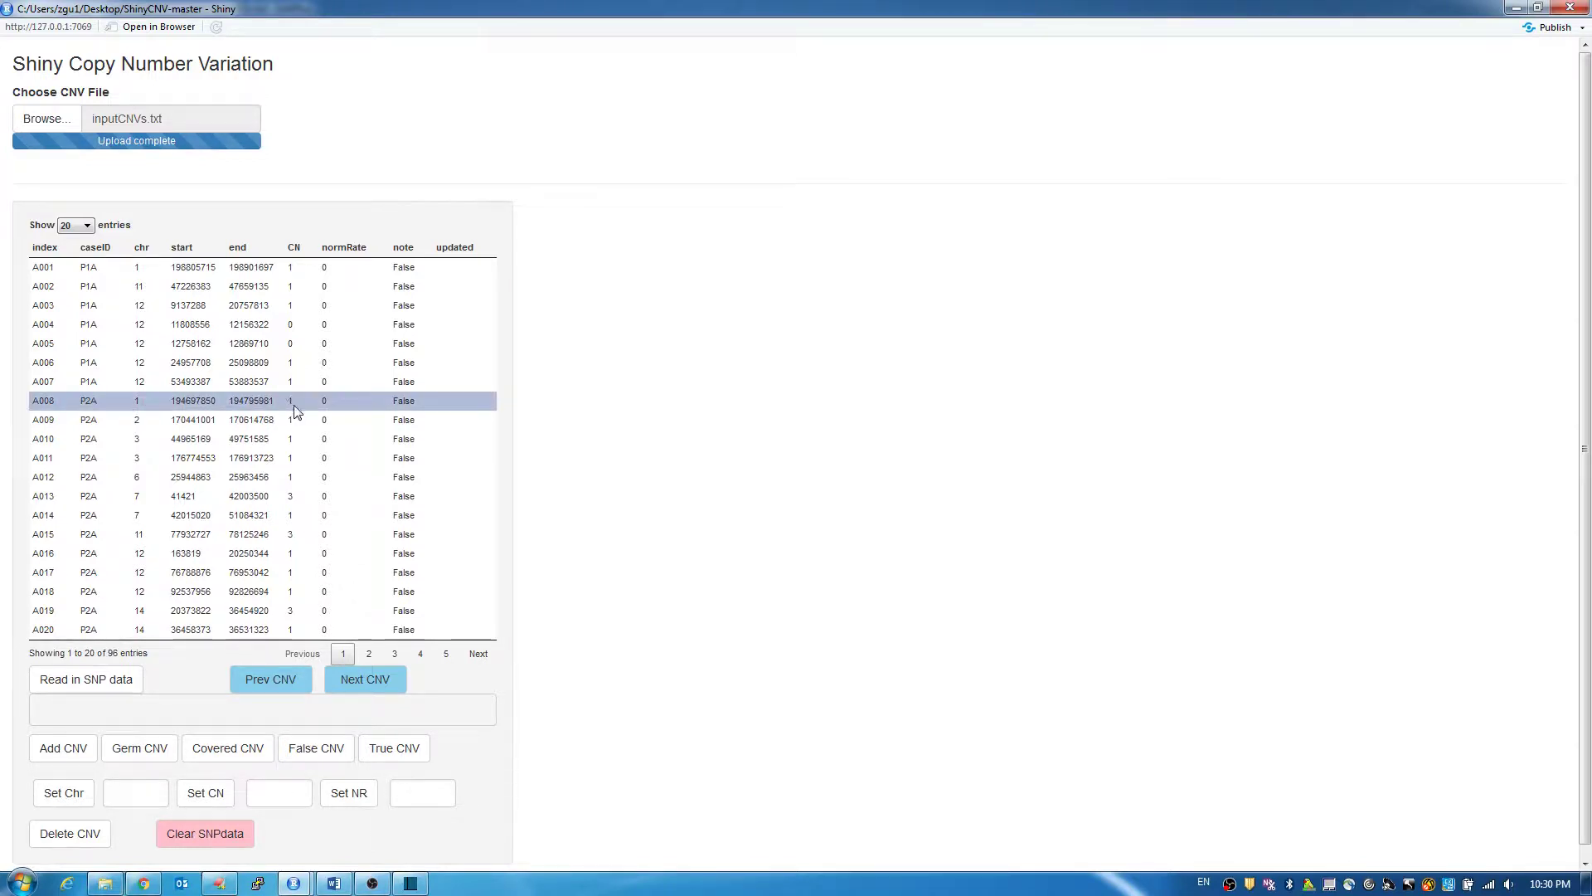
click(264, 689)
click(264, 686)
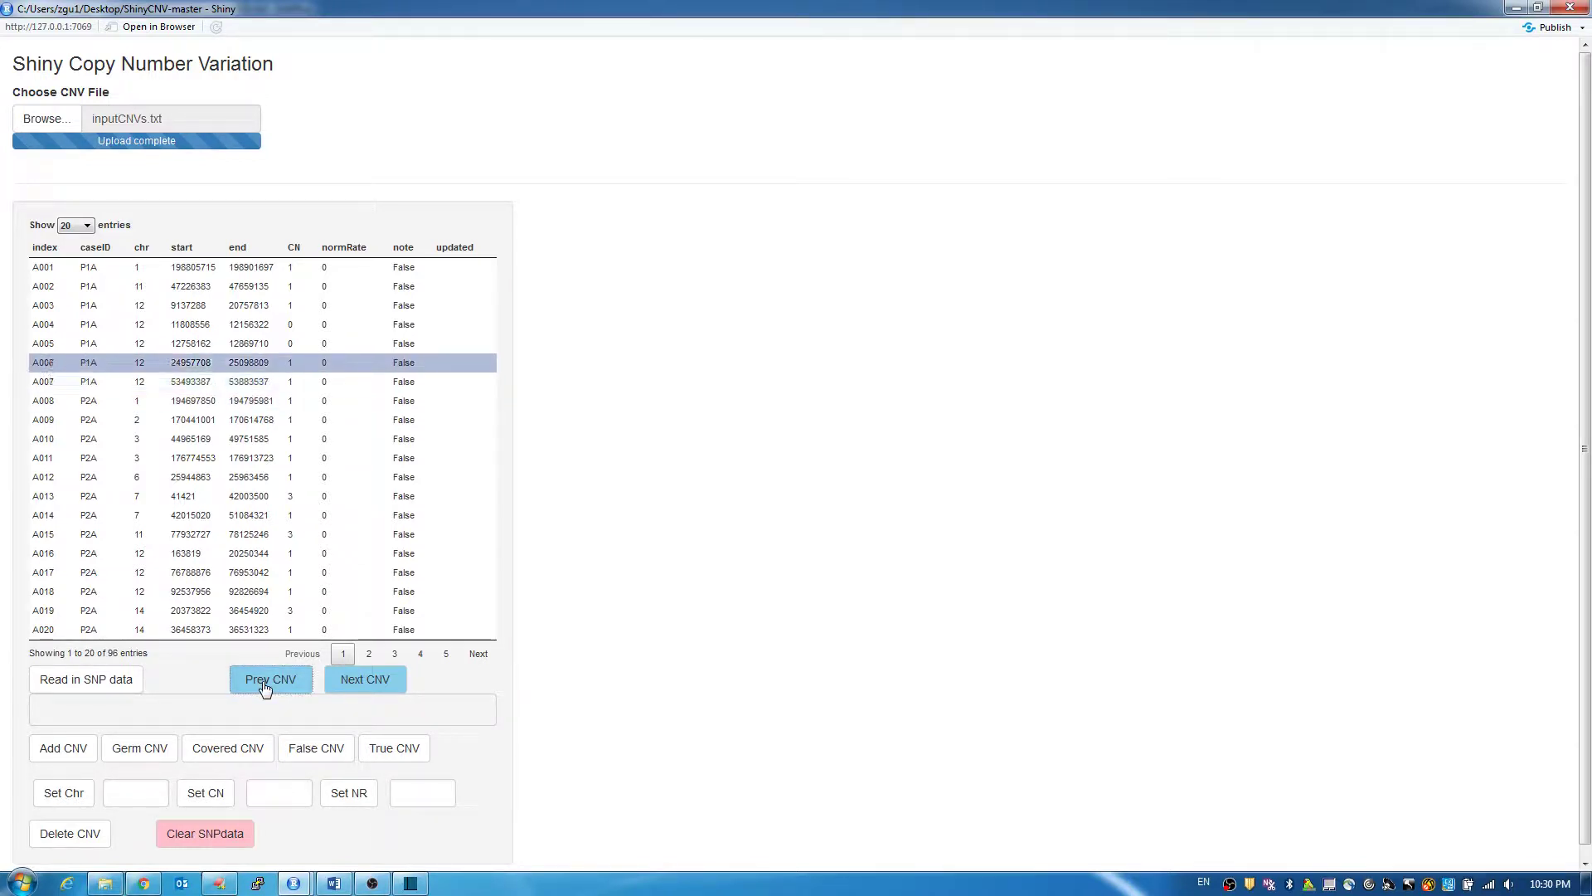
click(347, 682)
click(352, 683)
click(356, 683)
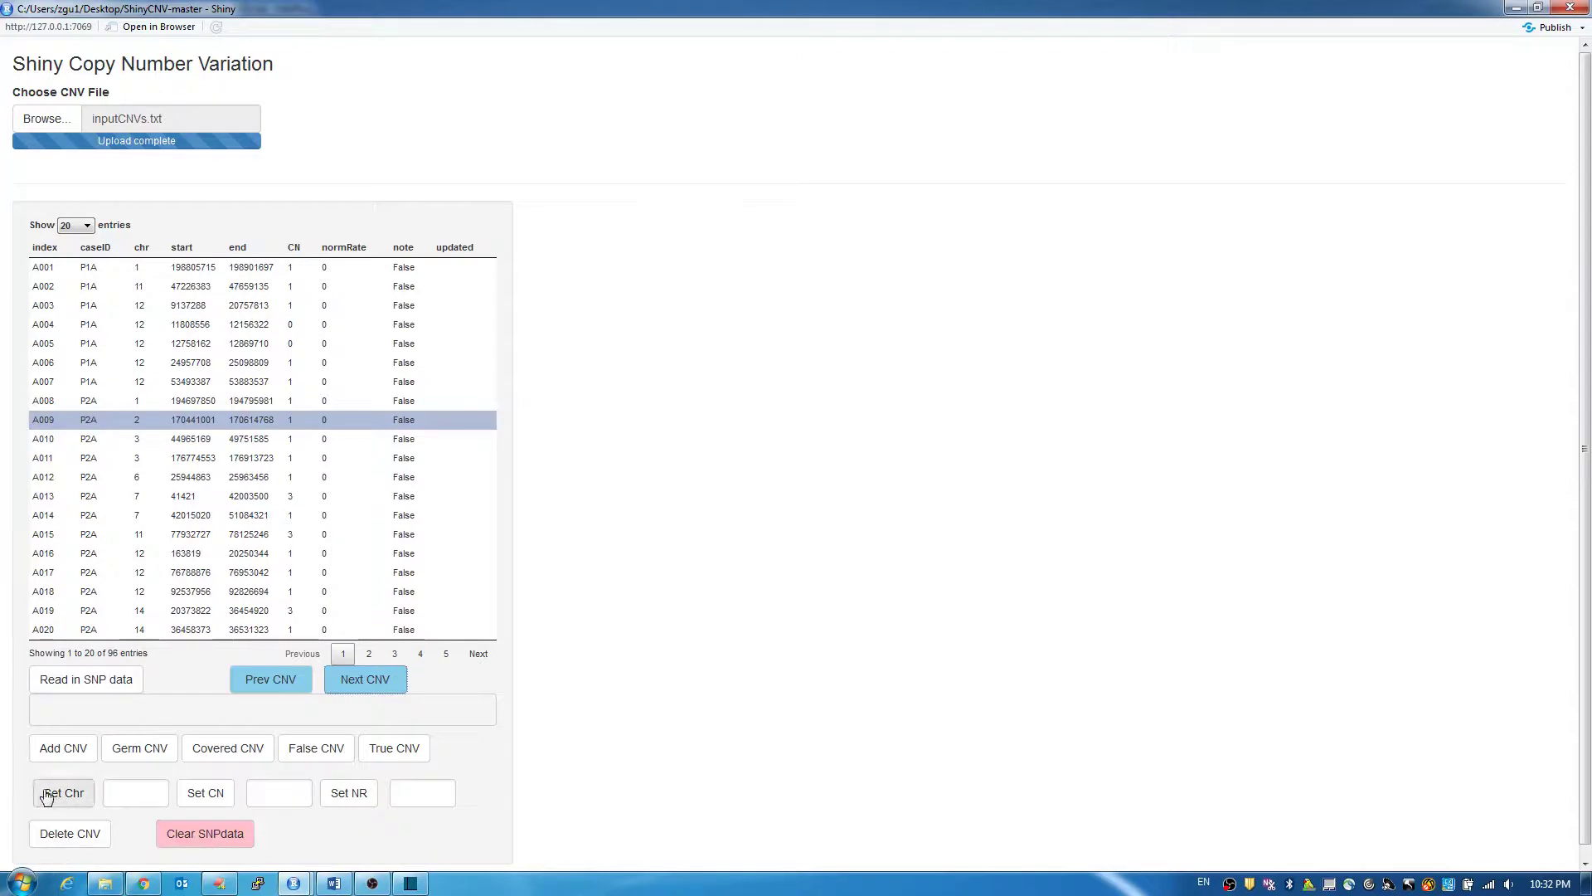
Read in the SNP data and mark CNV A004 of case P1A as a true CNV
click(88, 680)
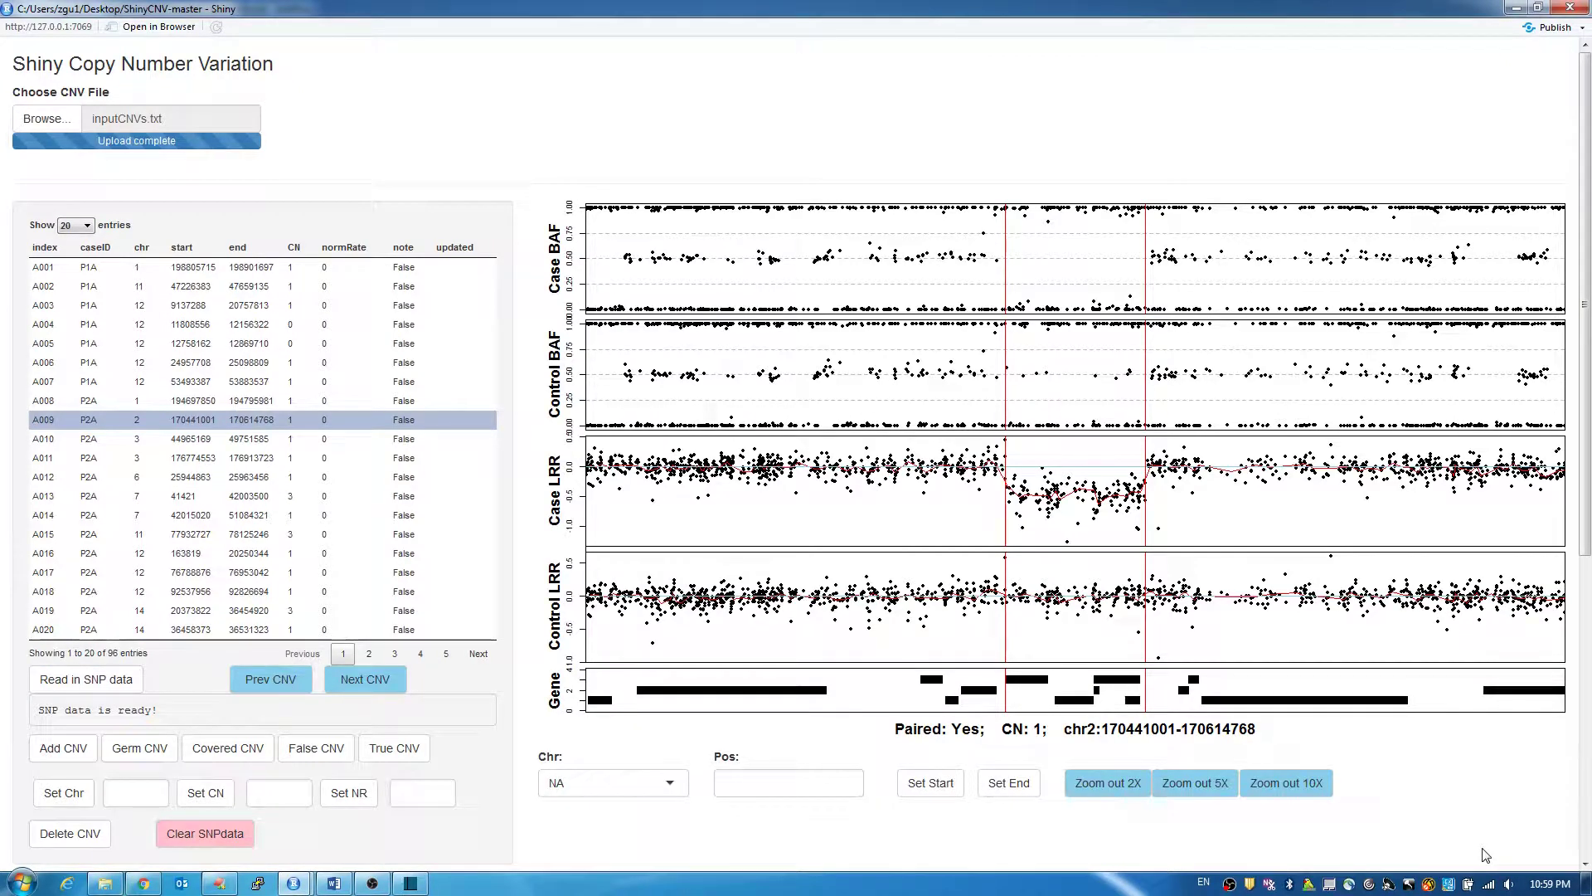
click(254, 325)
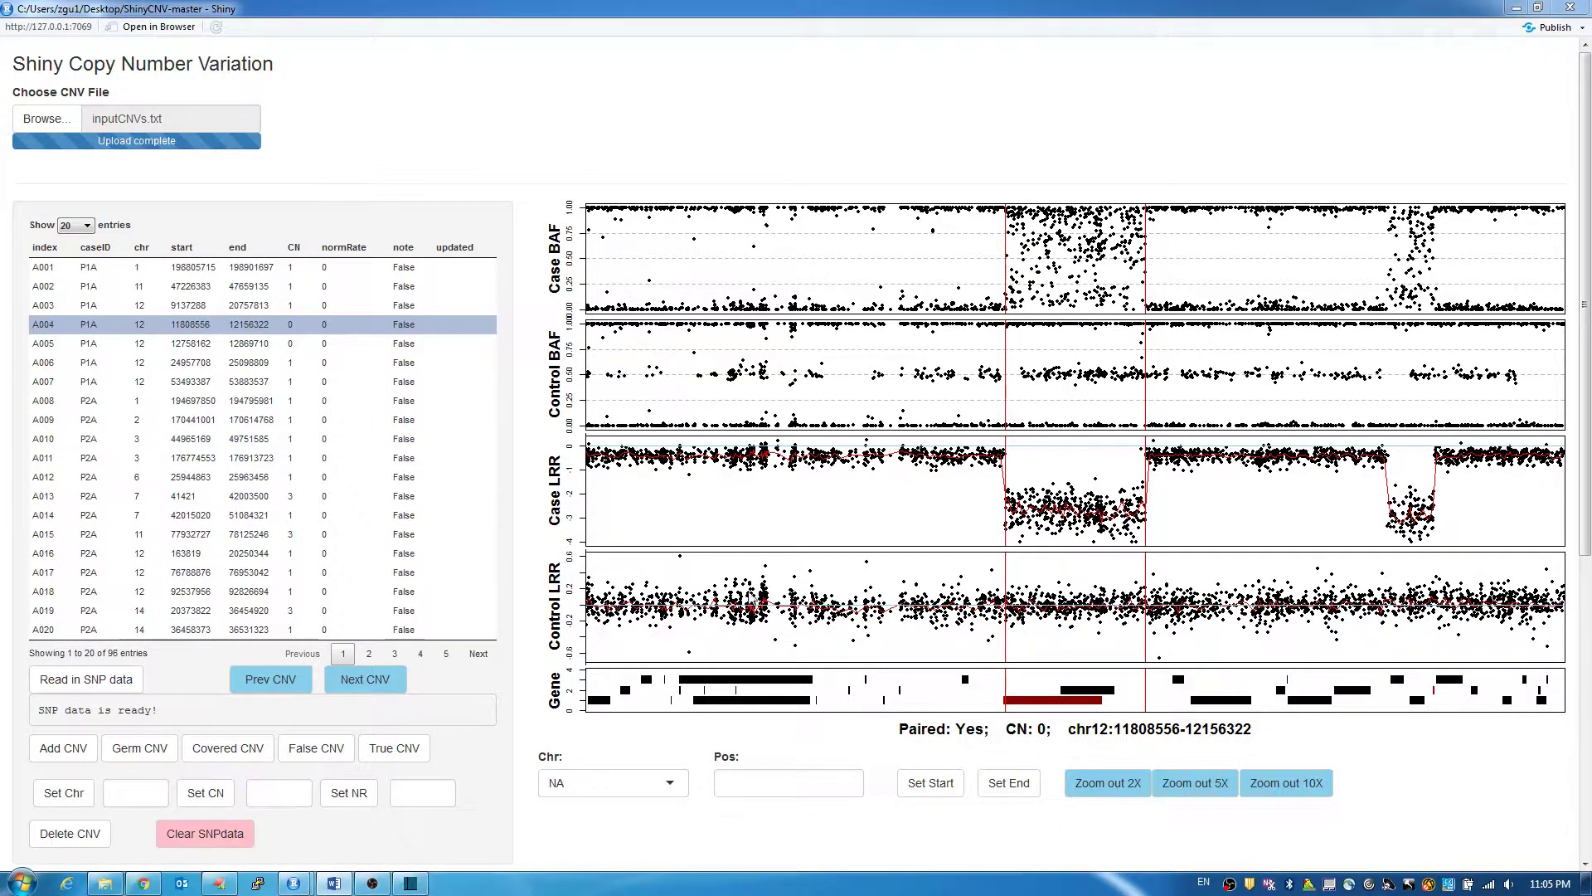
click(387, 757)
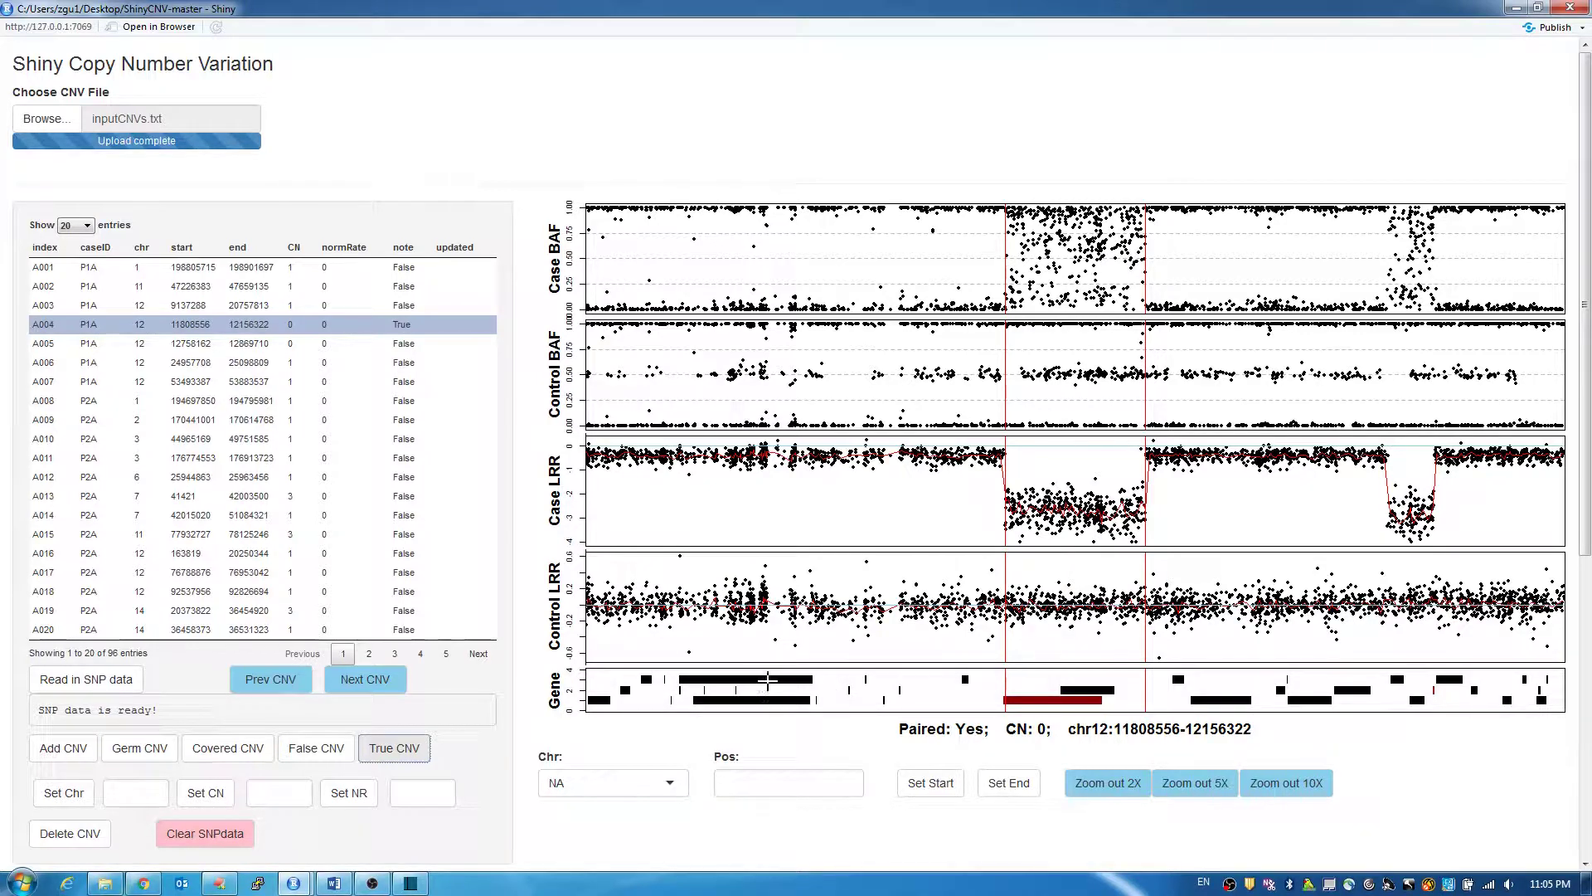
Look up the details of a gene outside CNV A004 and of the red-marked gene inside it
click(986, 713)
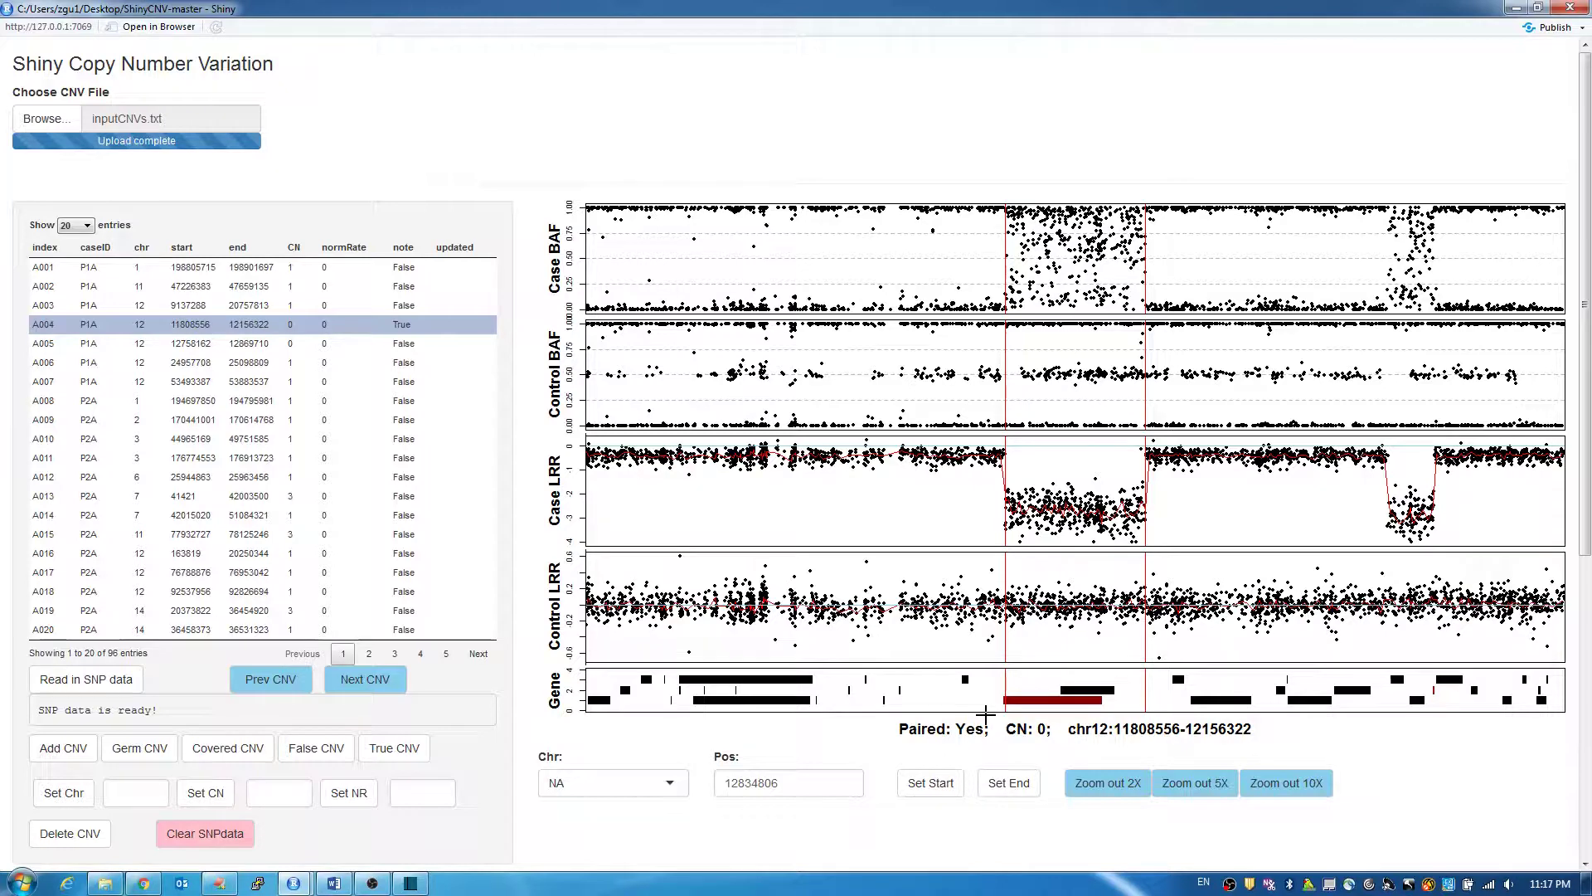
click(794, 675)
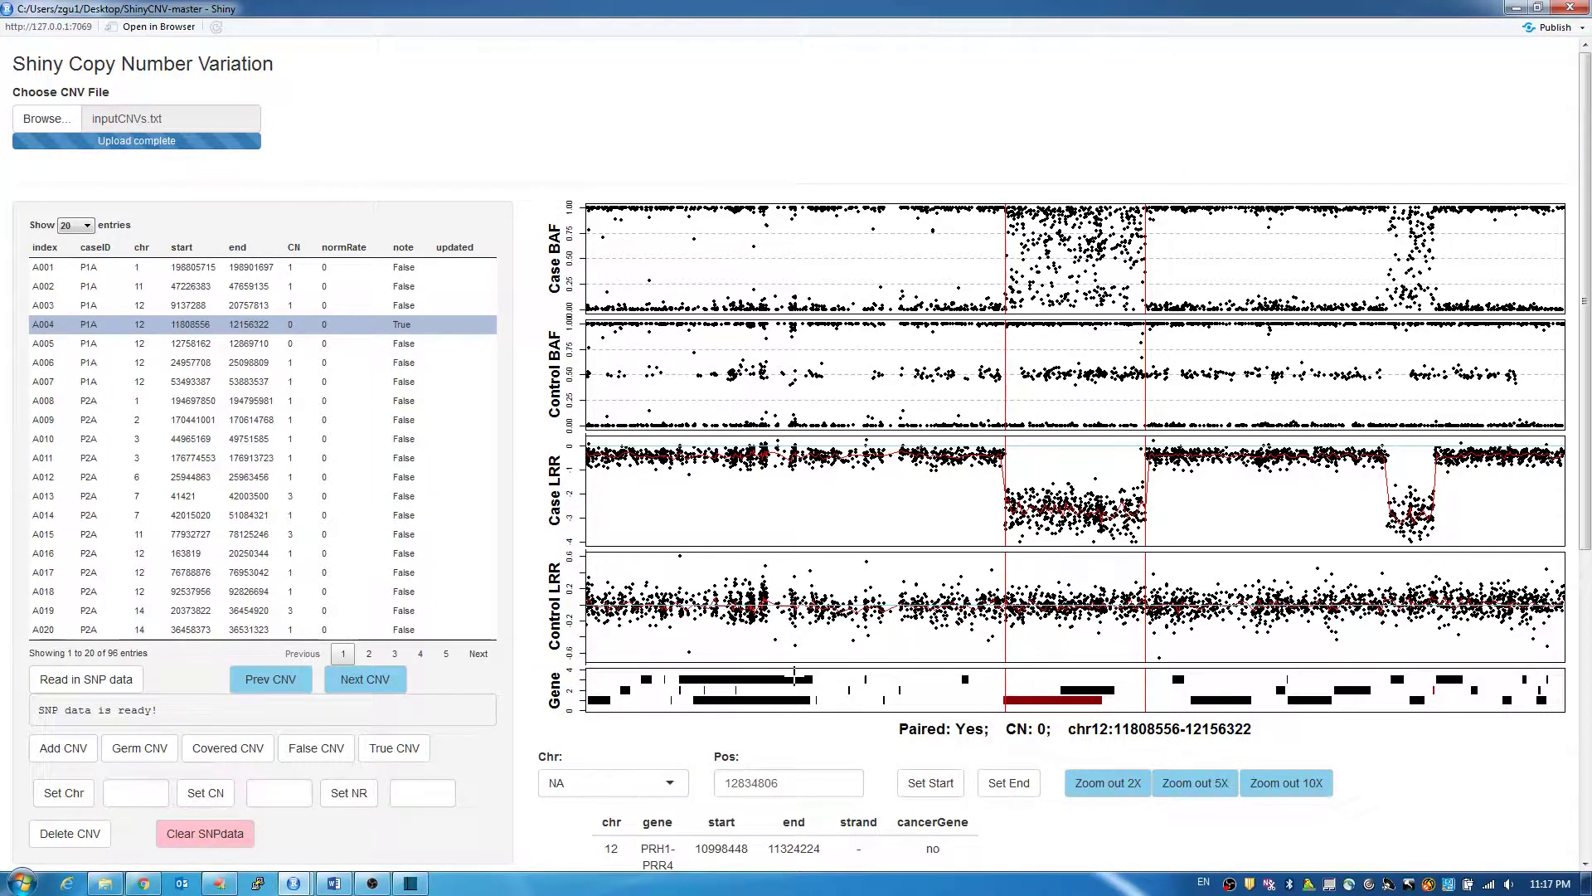
click(1046, 700)
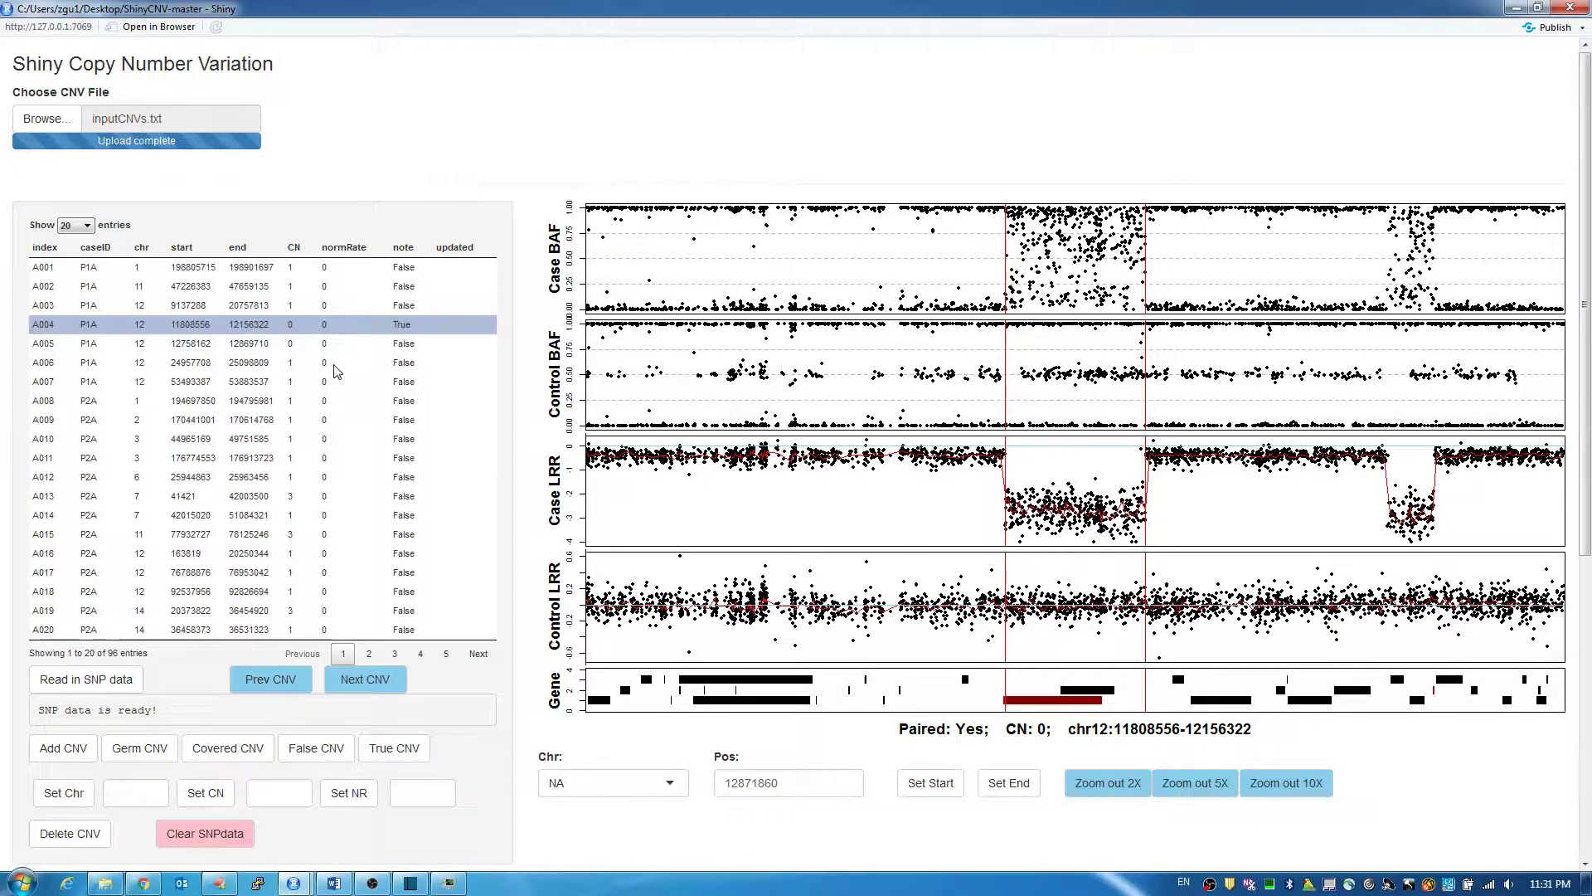
Set the end of CNV A005 to 12871860 at its right boundary in the Case LRR plot and replot the CNV
click(281, 349)
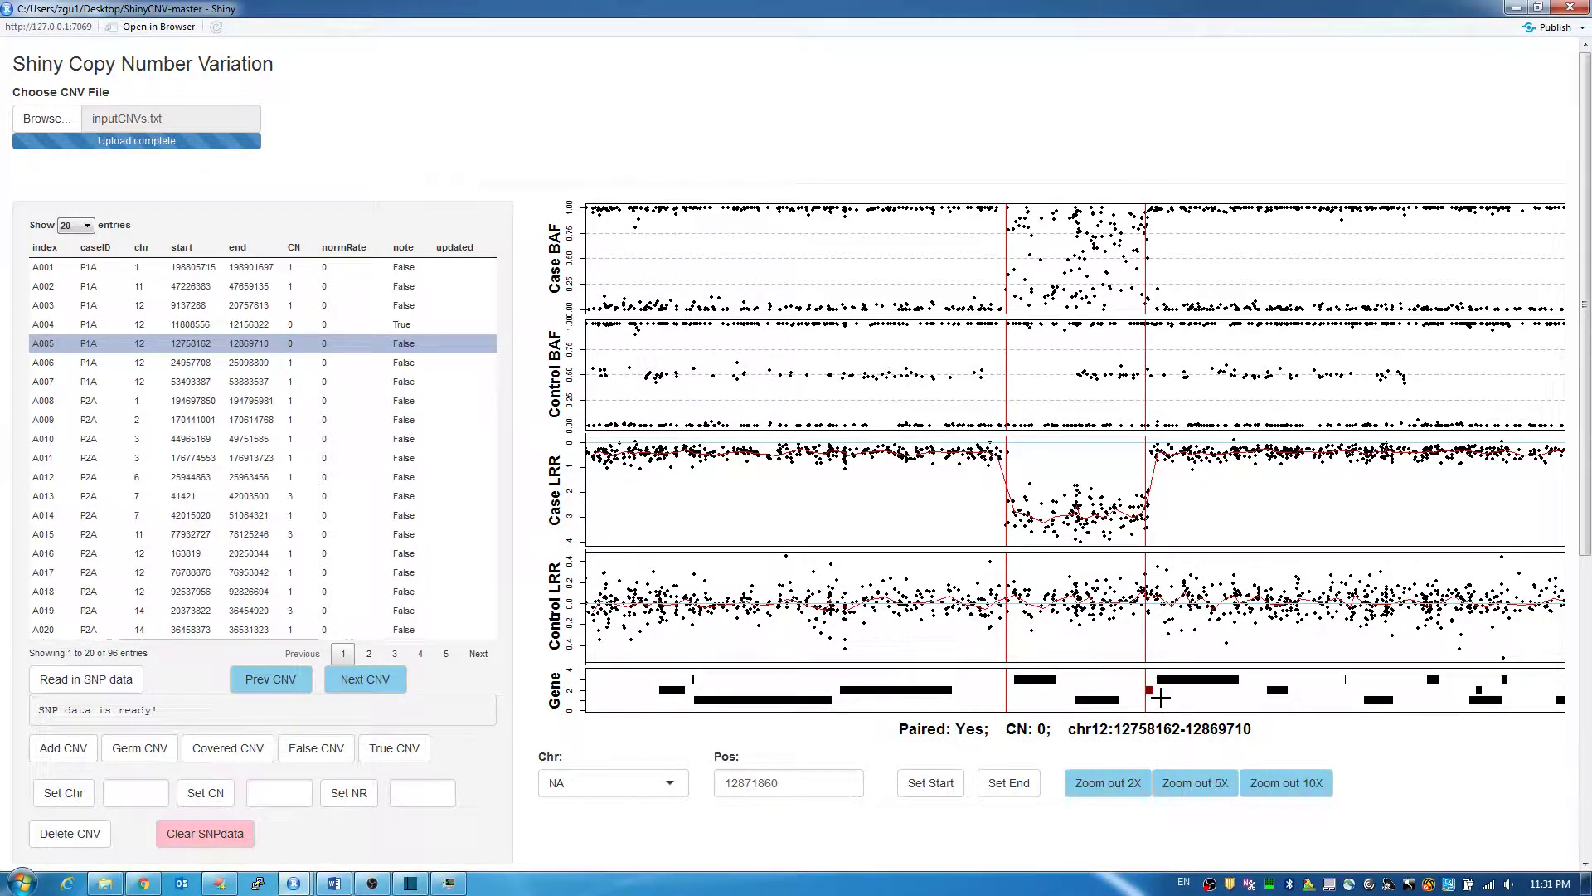
click(1107, 511)
drag(1143, 506, 1208, 510)
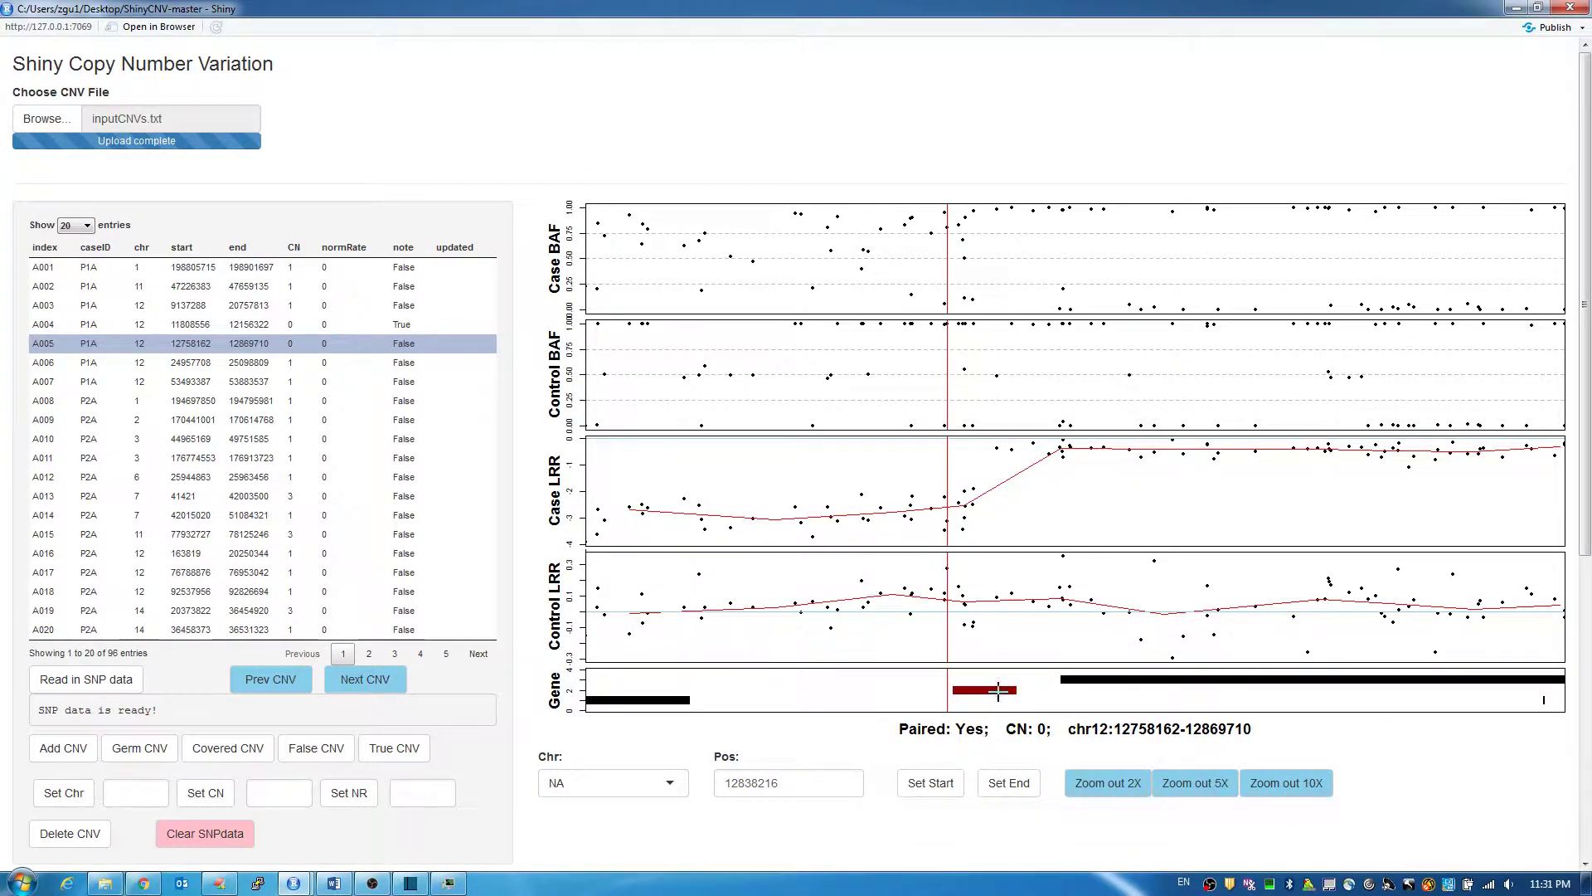
click(978, 487)
click(1020, 794)
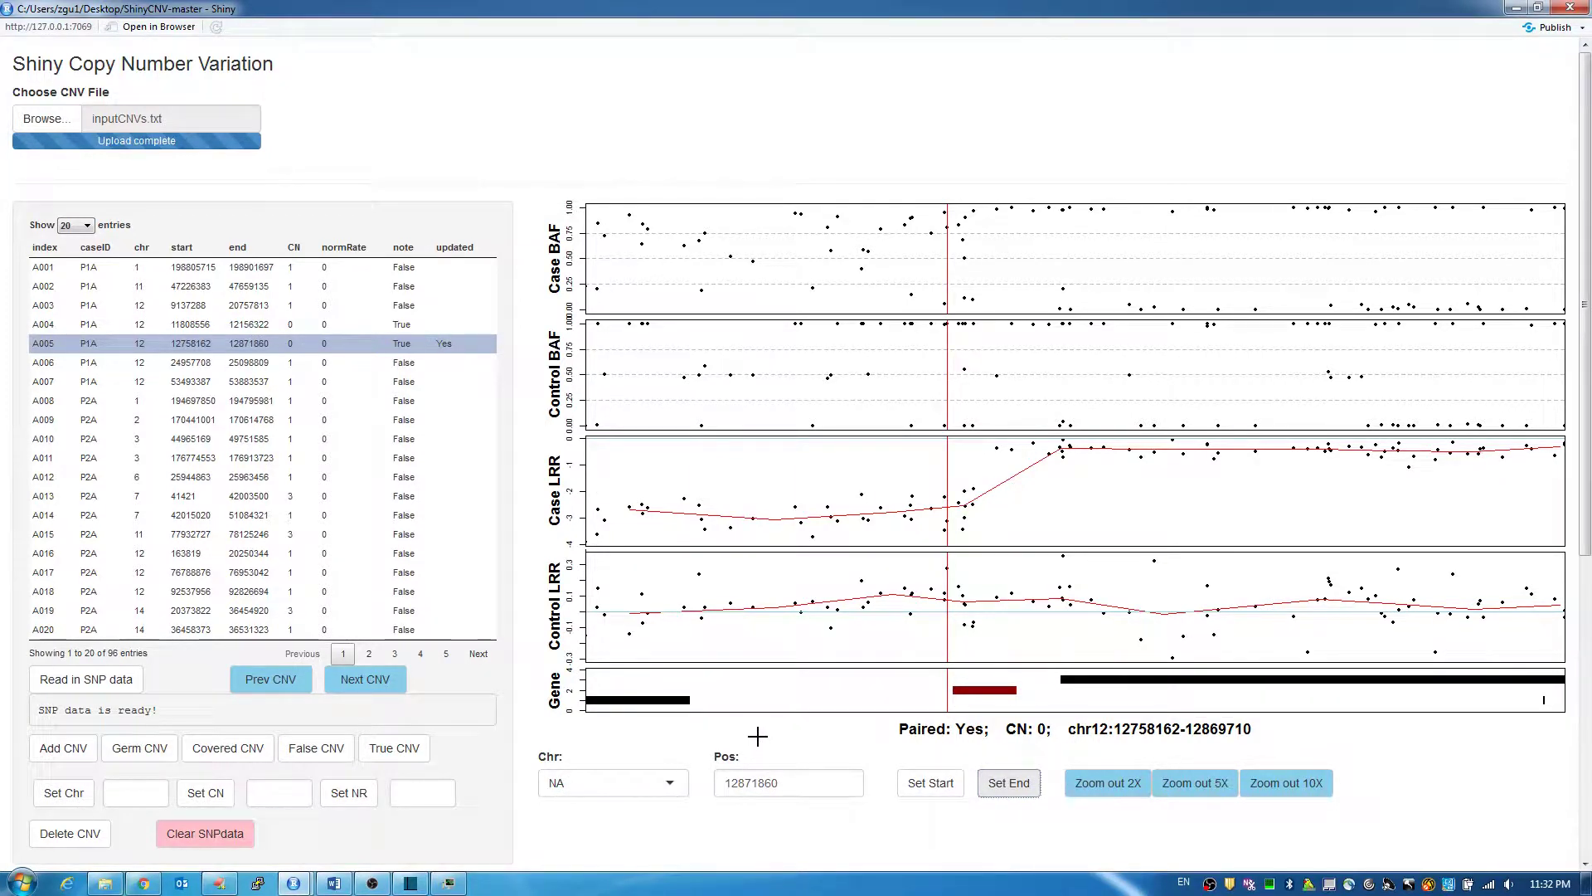
click(390, 348)
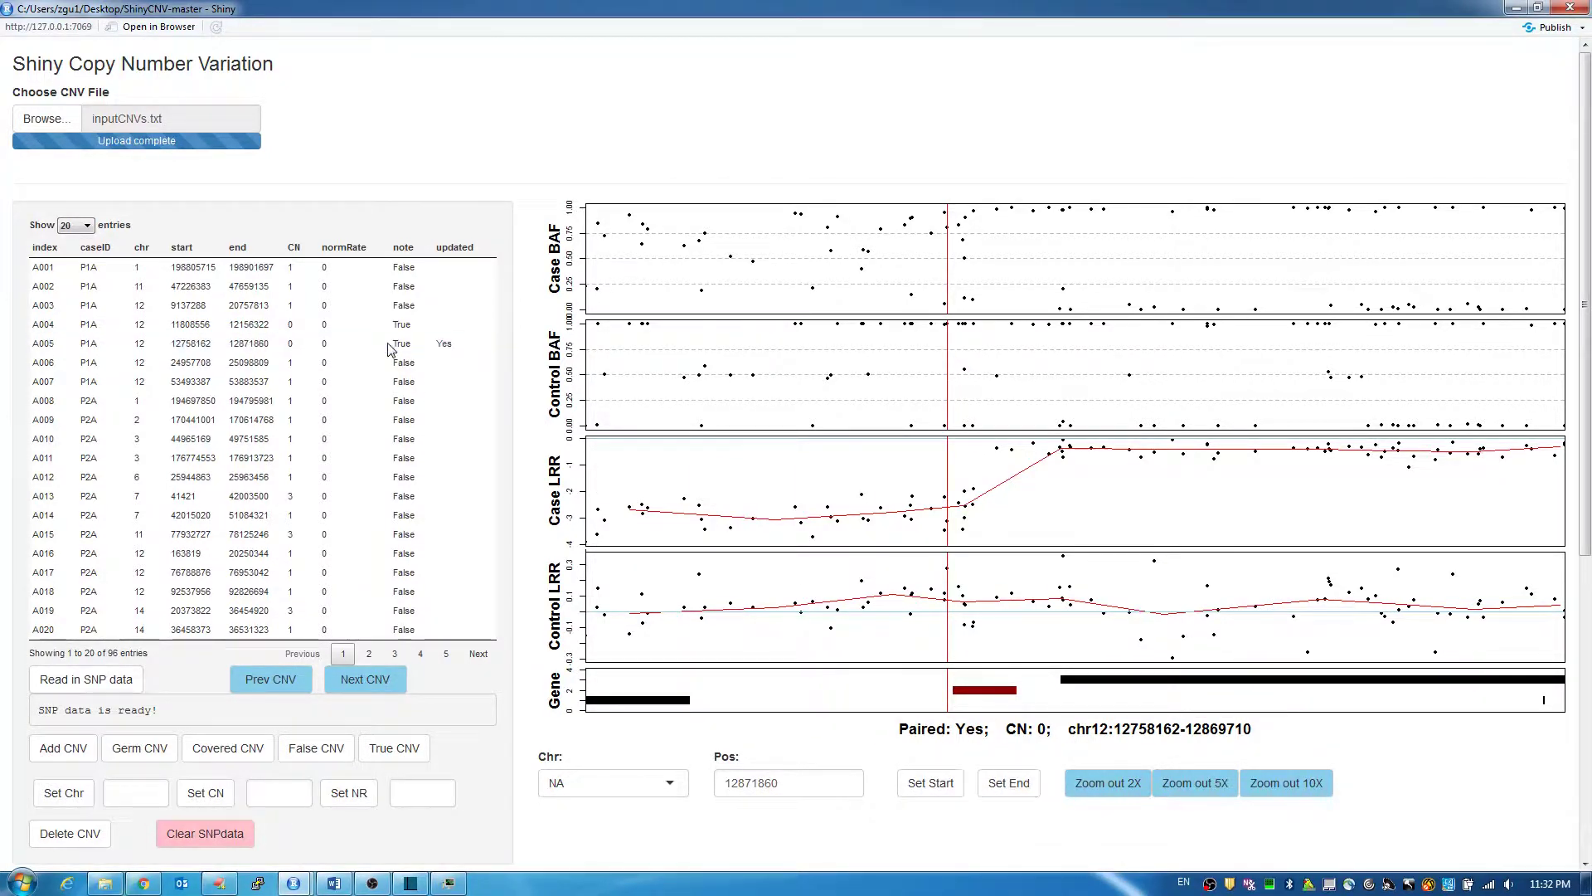
click(388, 348)
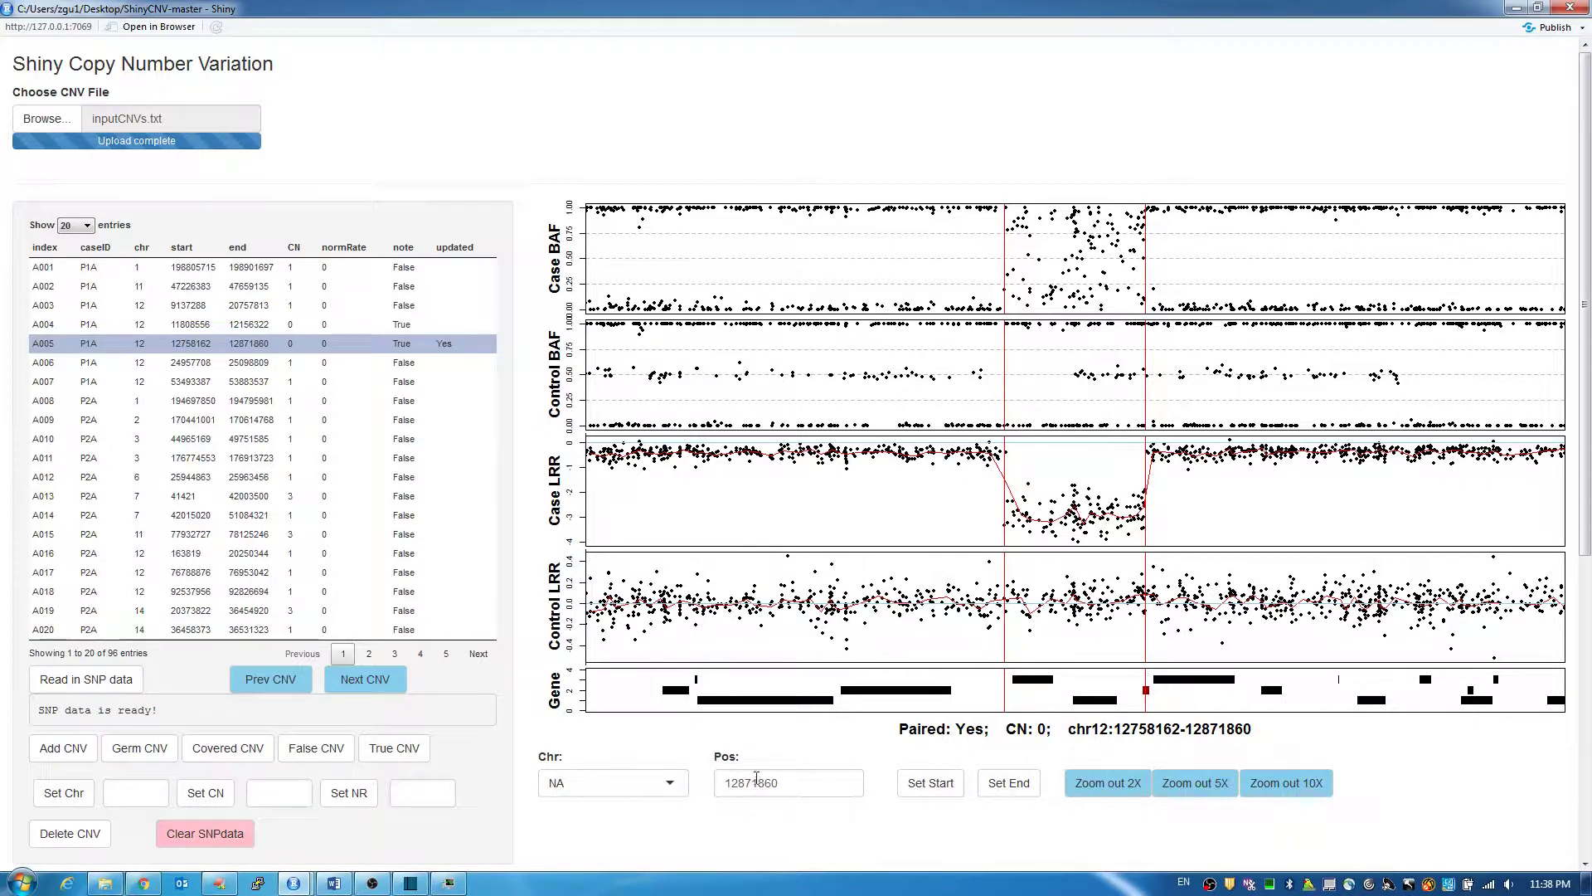
Set the CNV position to the chromosome start, and switch it to the chromosome end, 133779375
click(682, 797)
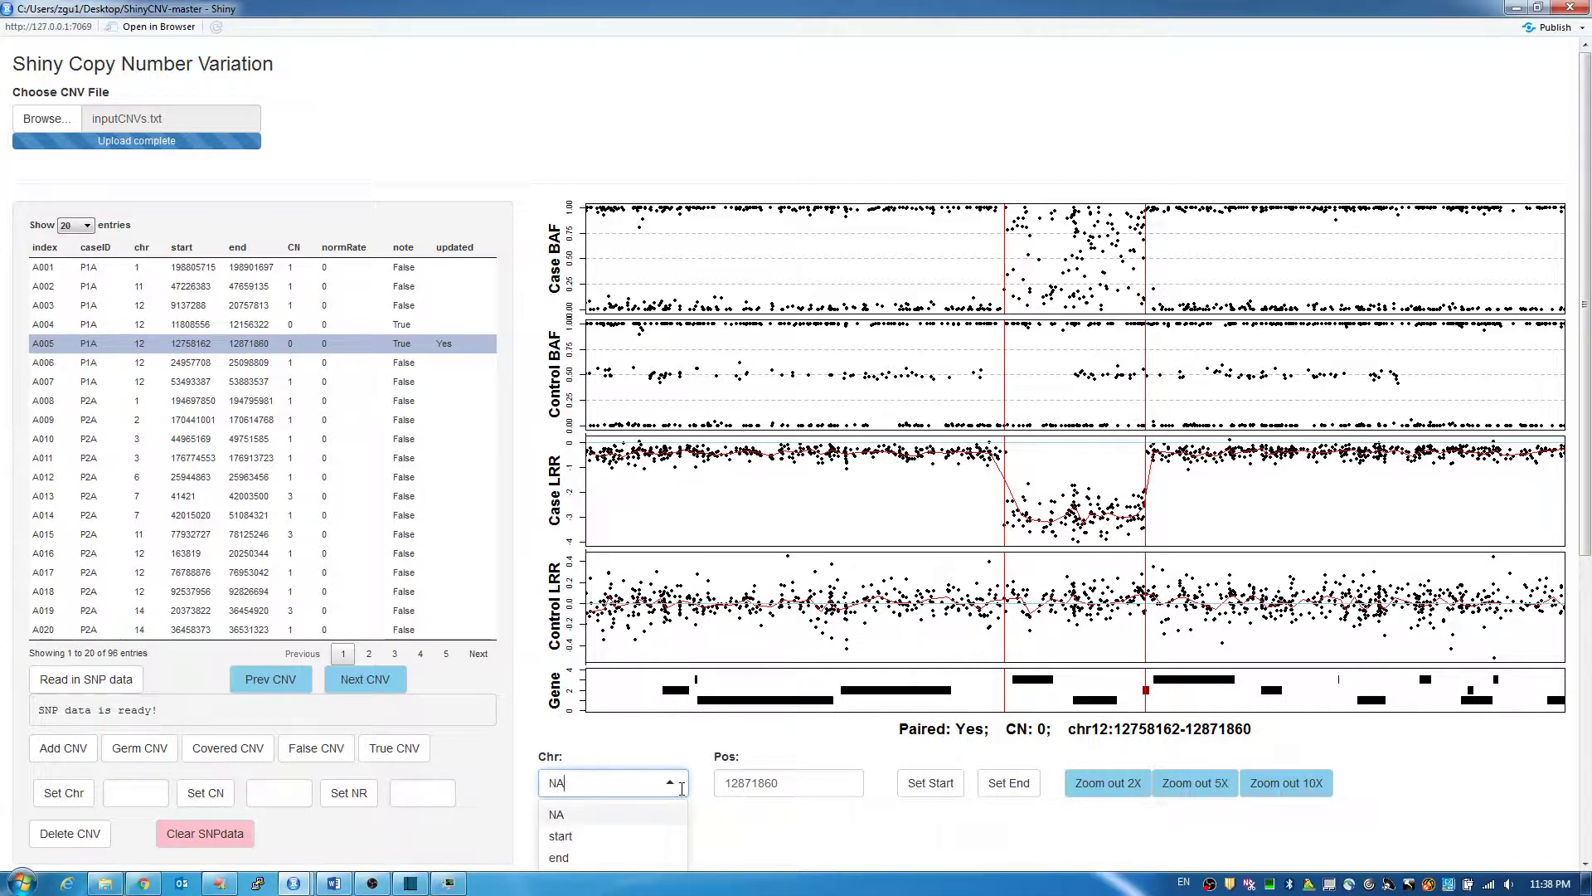
click(639, 836)
click(654, 795)
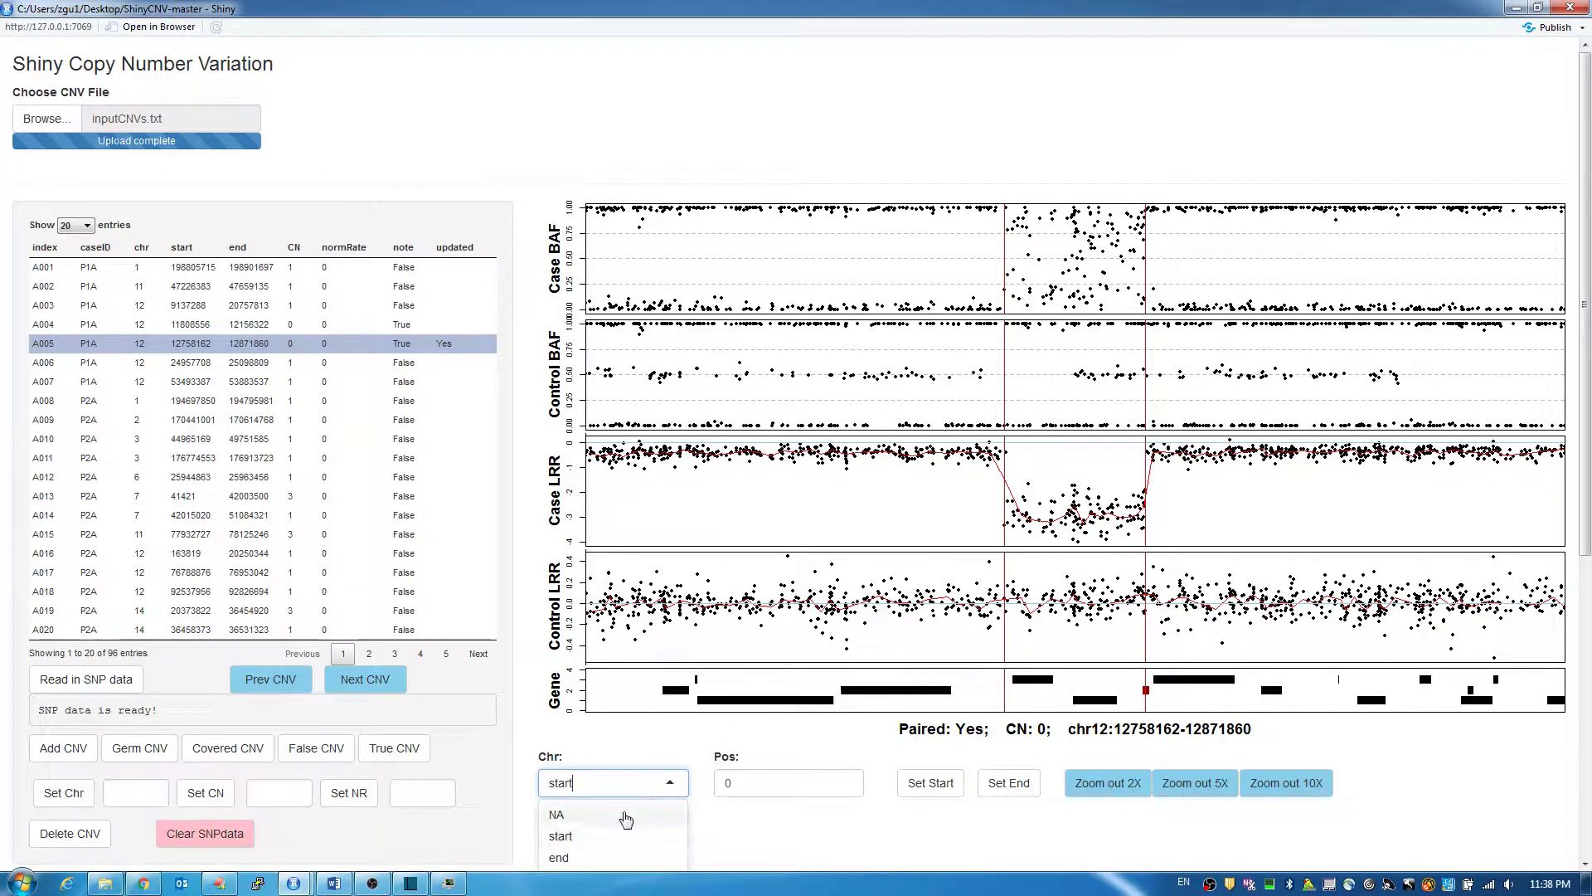
click(569, 860)
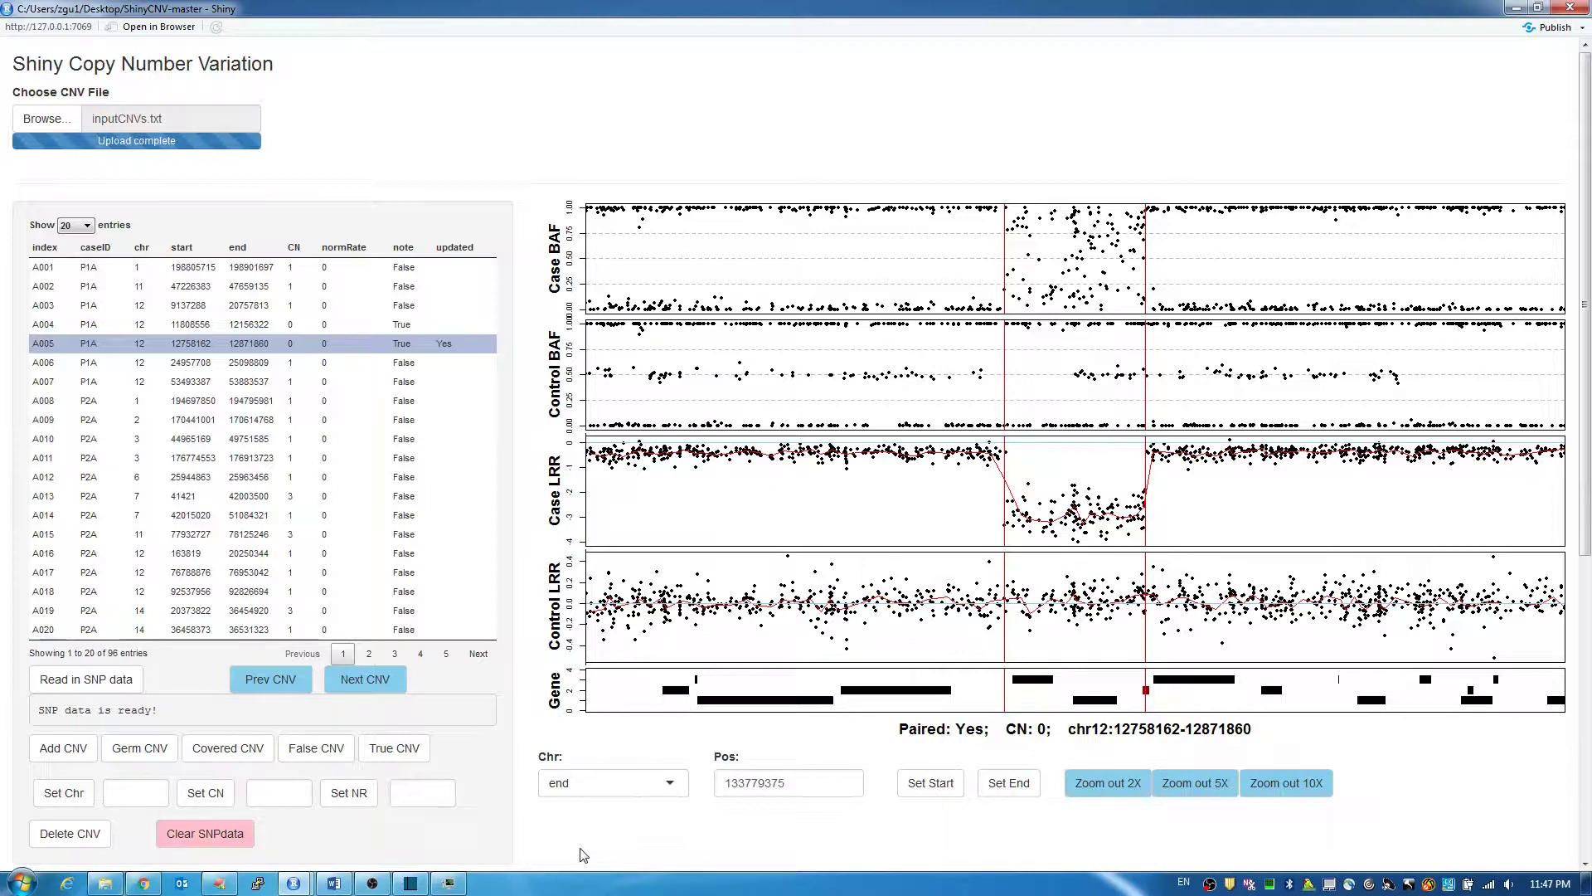
scroll(583, 854, down, 5)
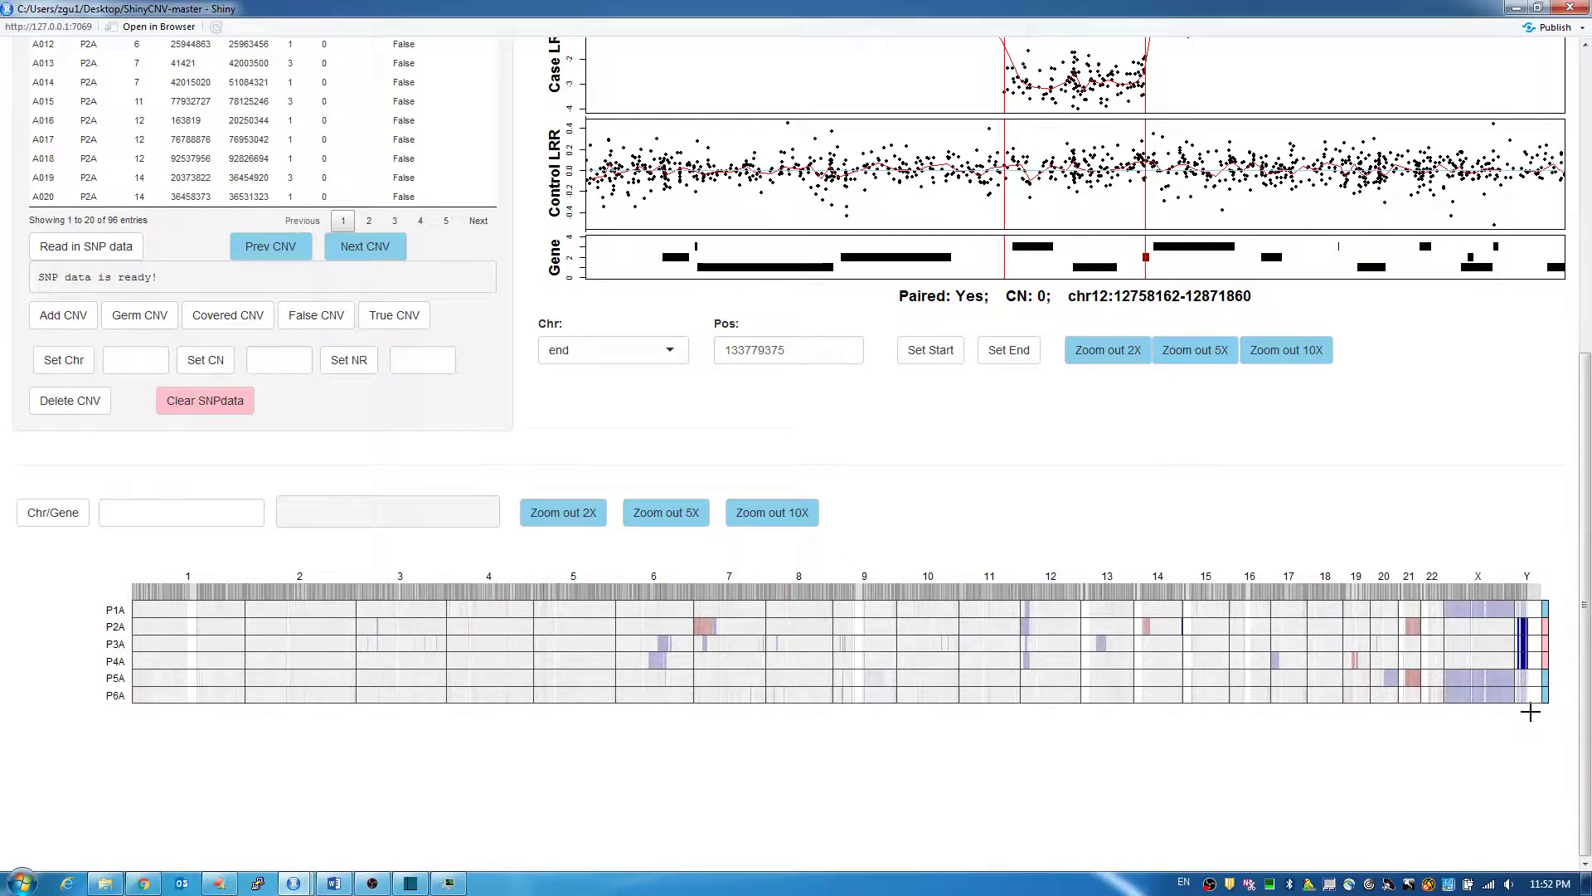
click(163, 519)
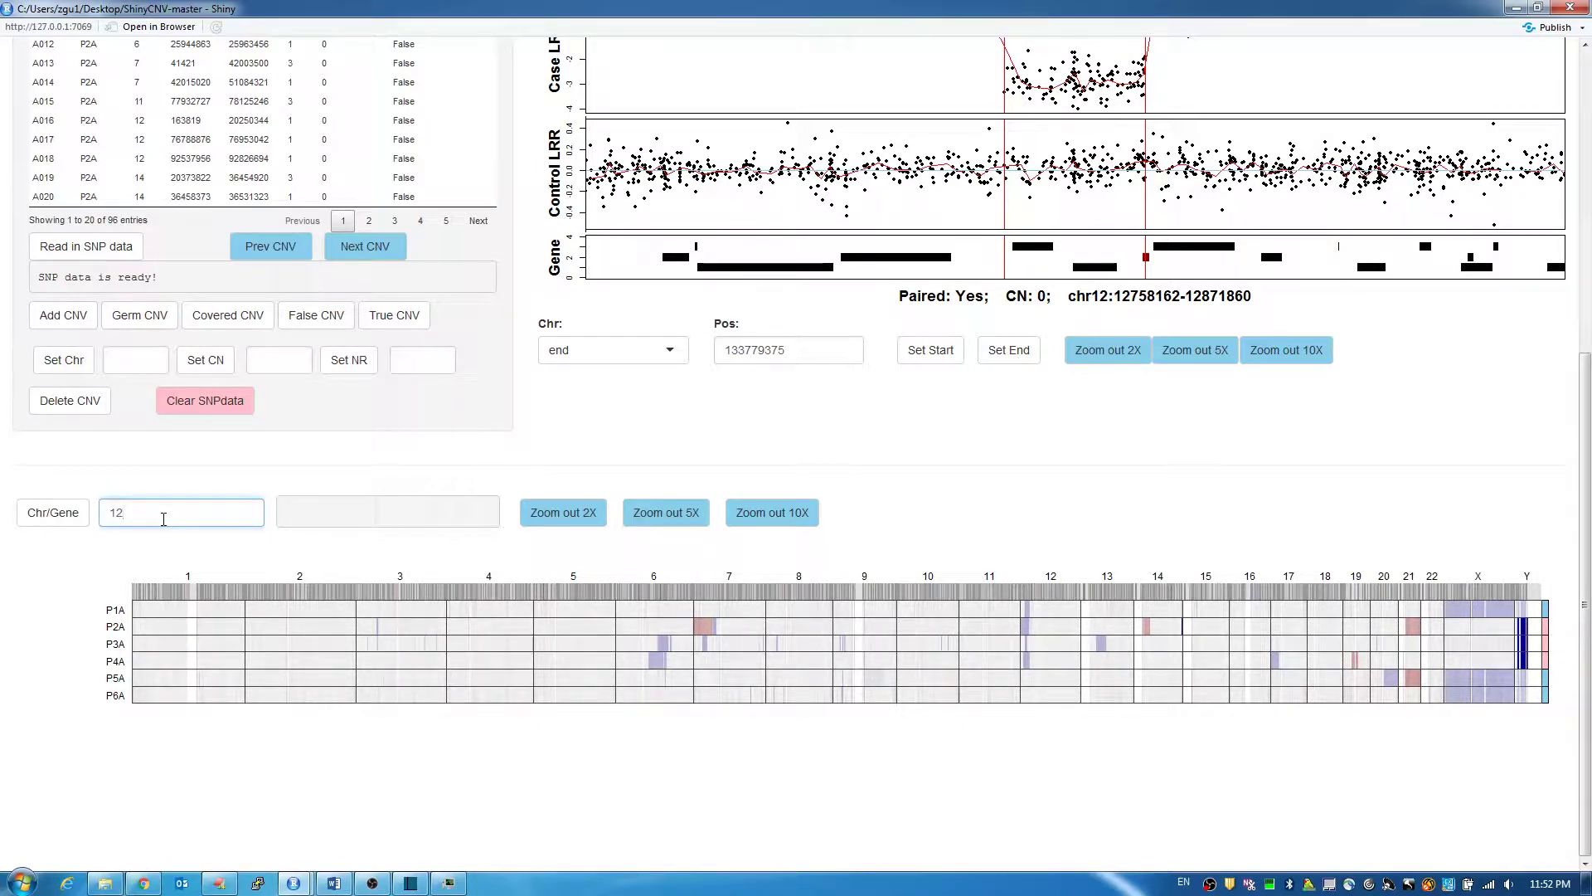
click(79, 514)
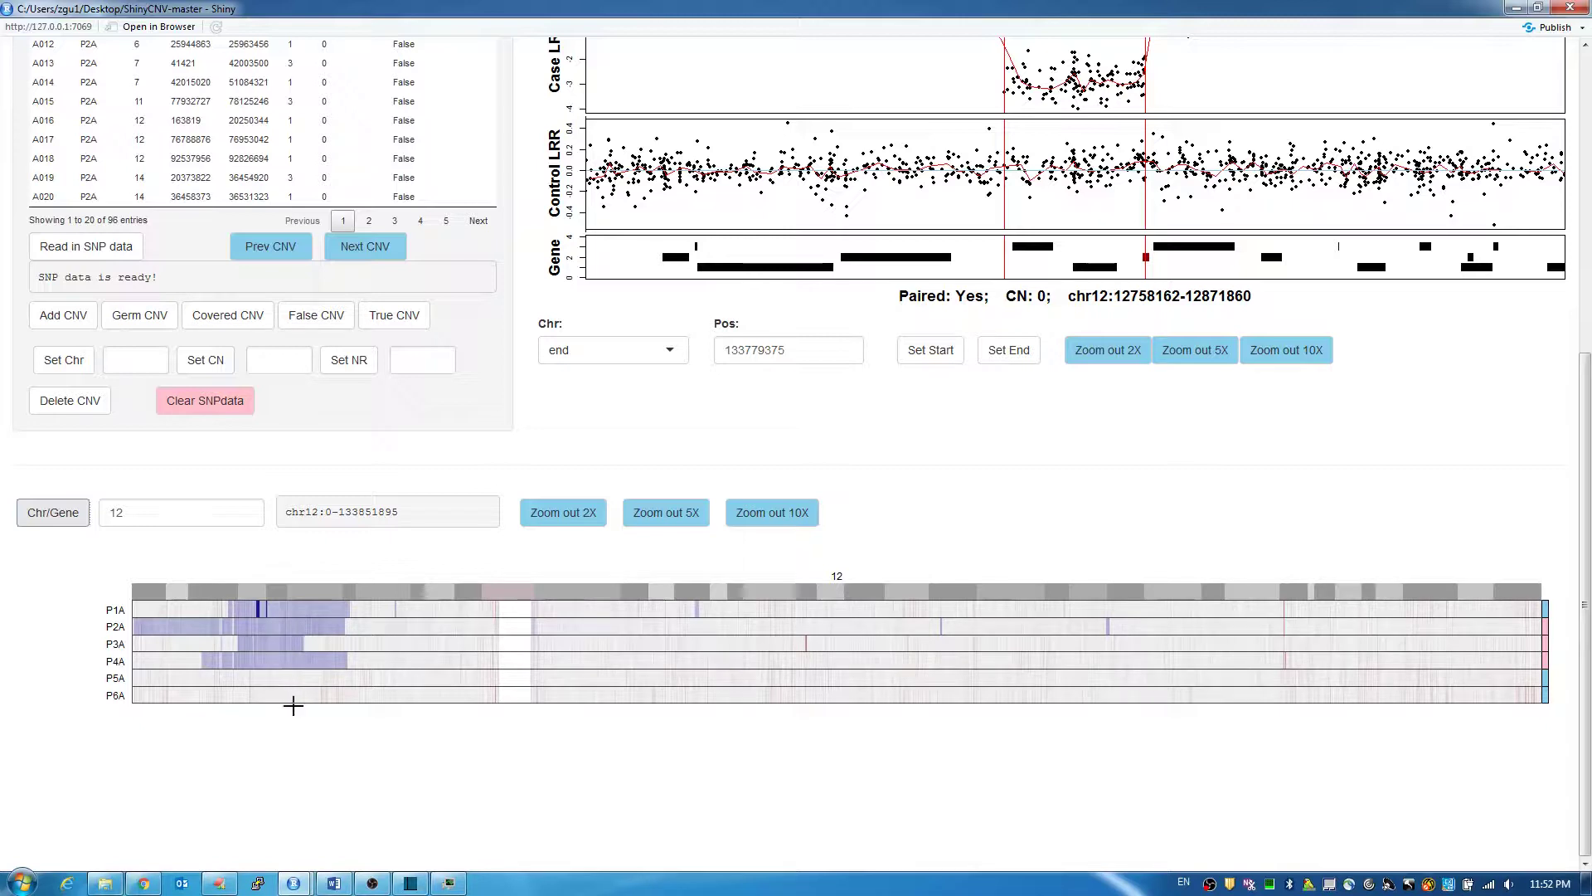
drag(235, 610, 287, 611)
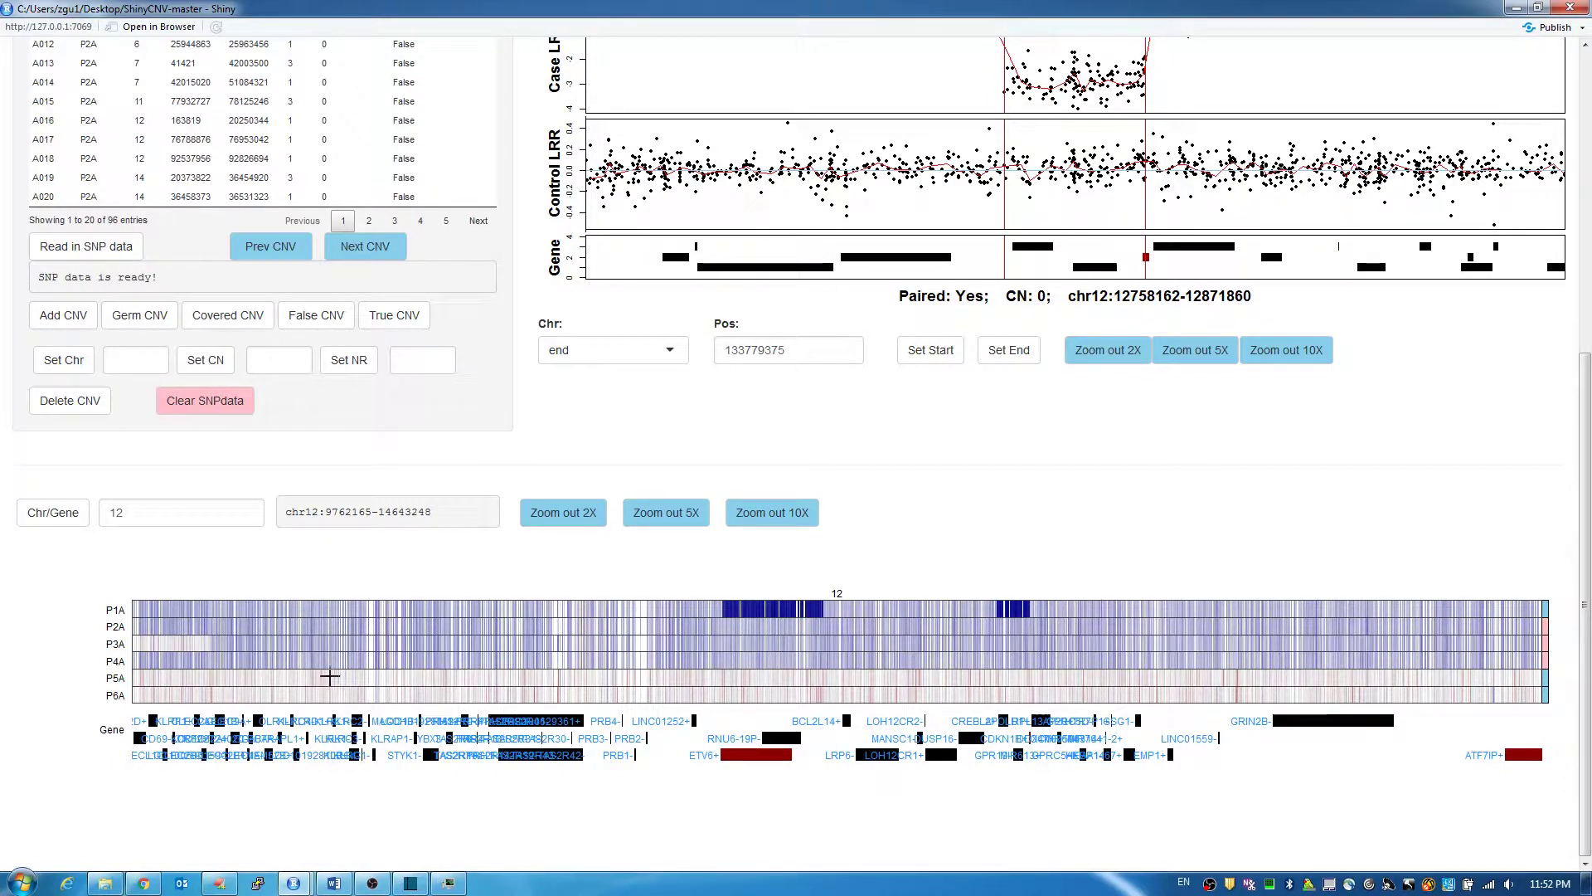
Display the region around the gene CDKN2A in the all-case overview plot
double_click(117, 512)
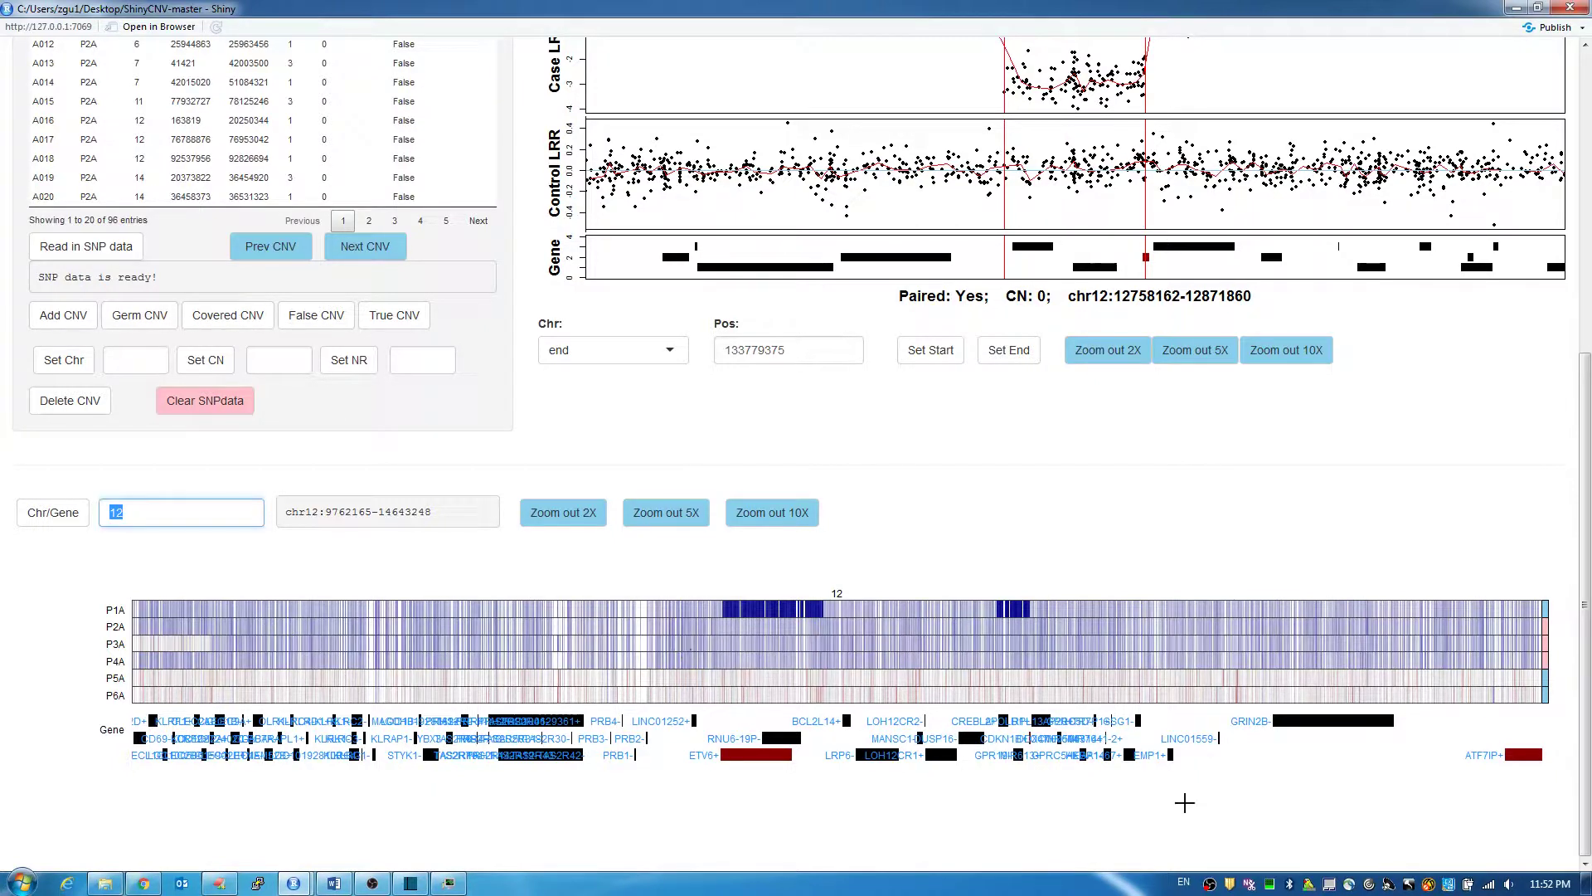
text(D)
text(DKN)
click(76, 515)
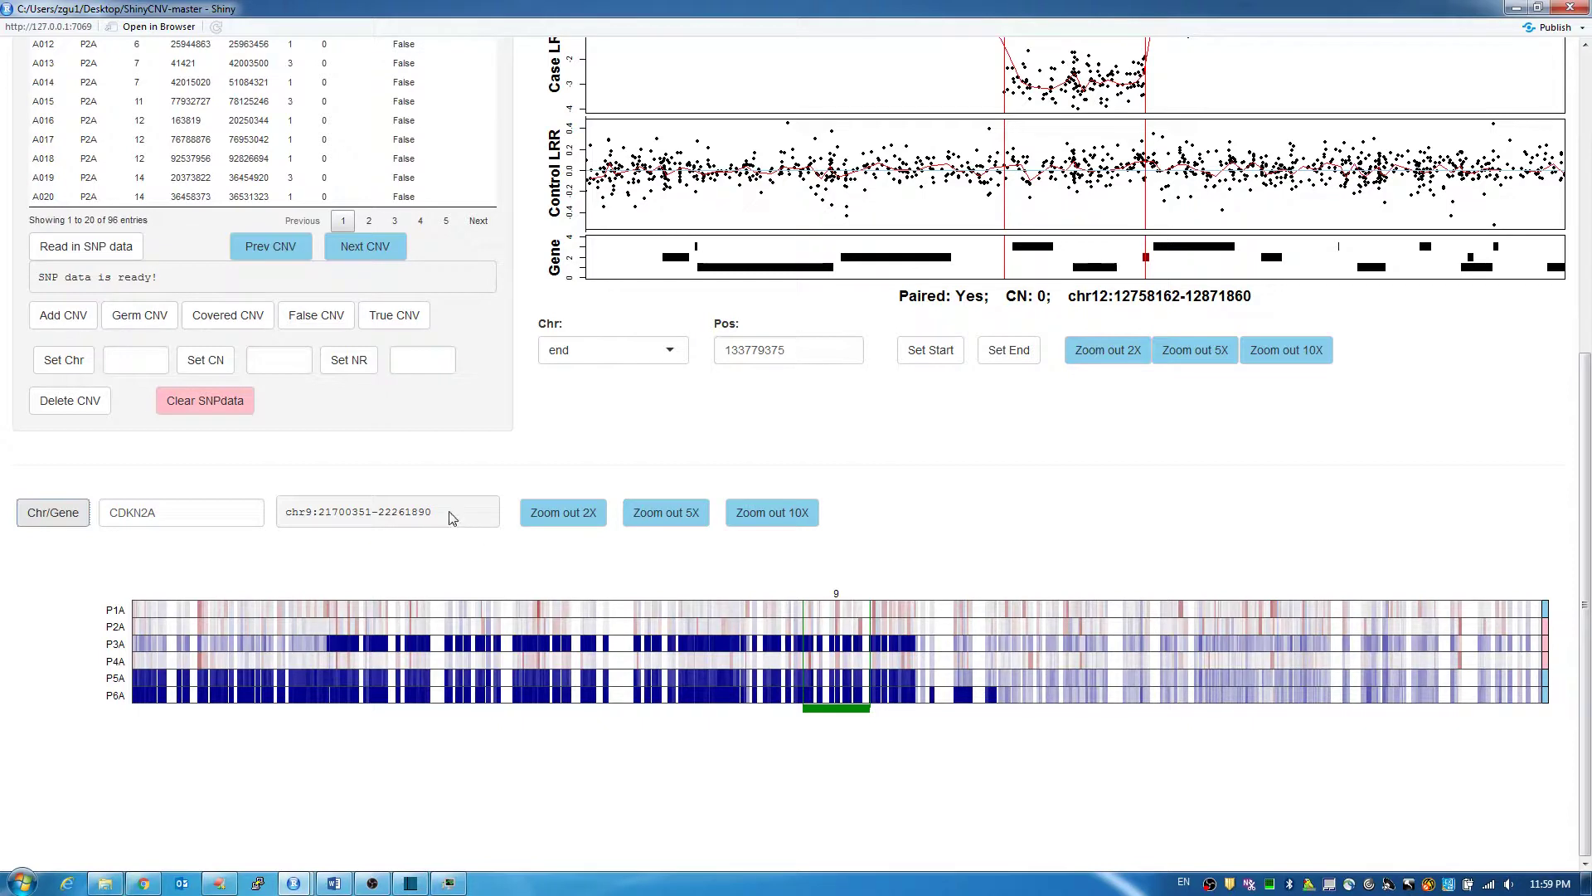
drag(437, 512, 270, 513)
key(ctrl+c)
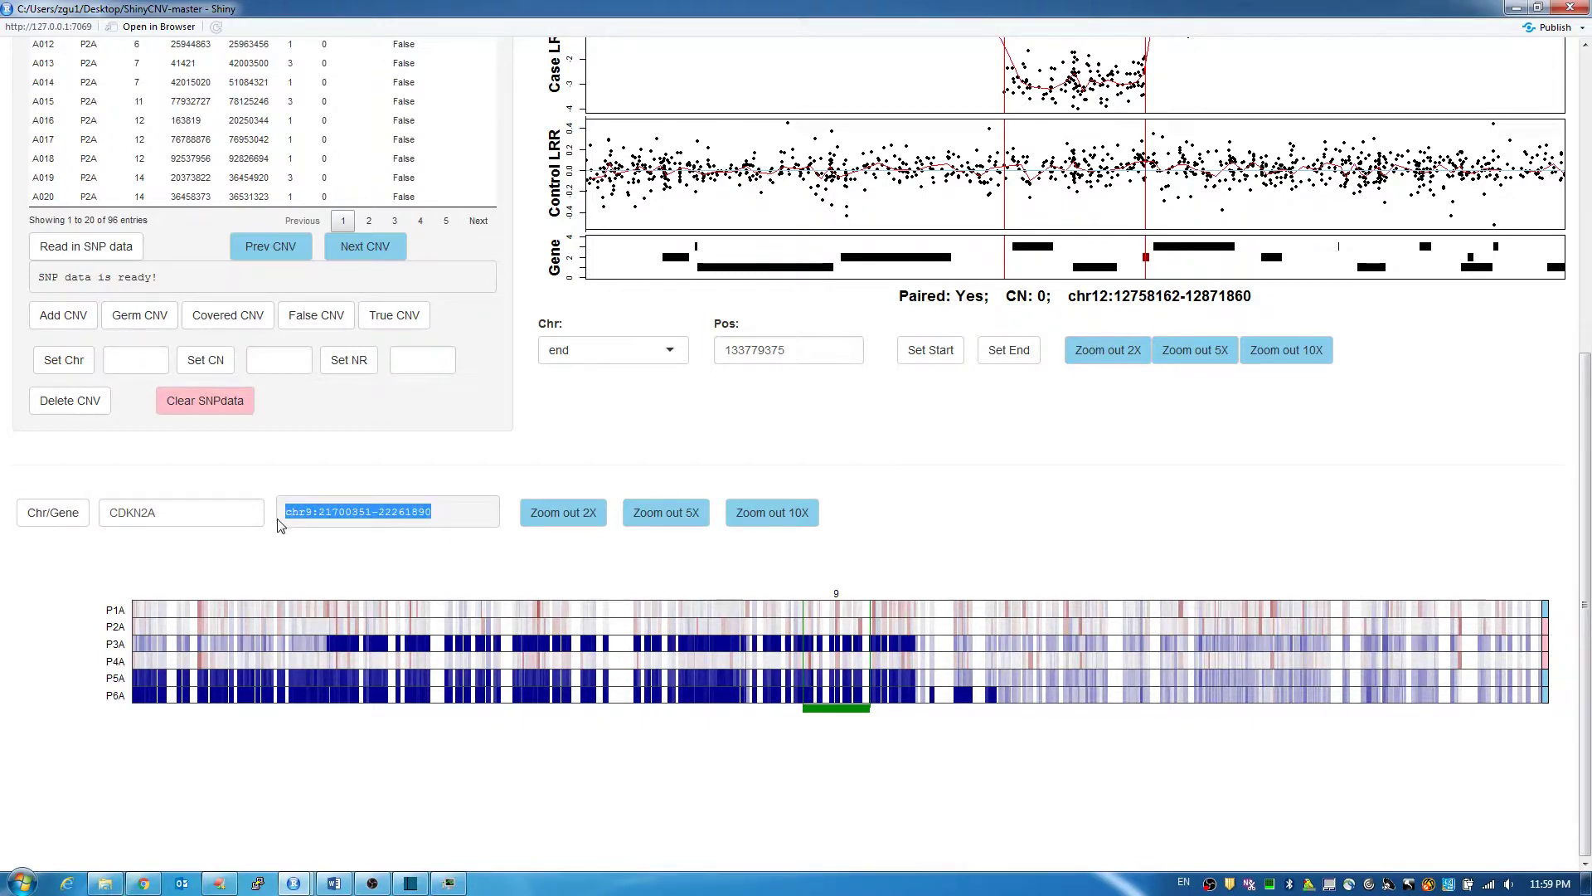
double_click(181, 513)
key(ctrl+v)
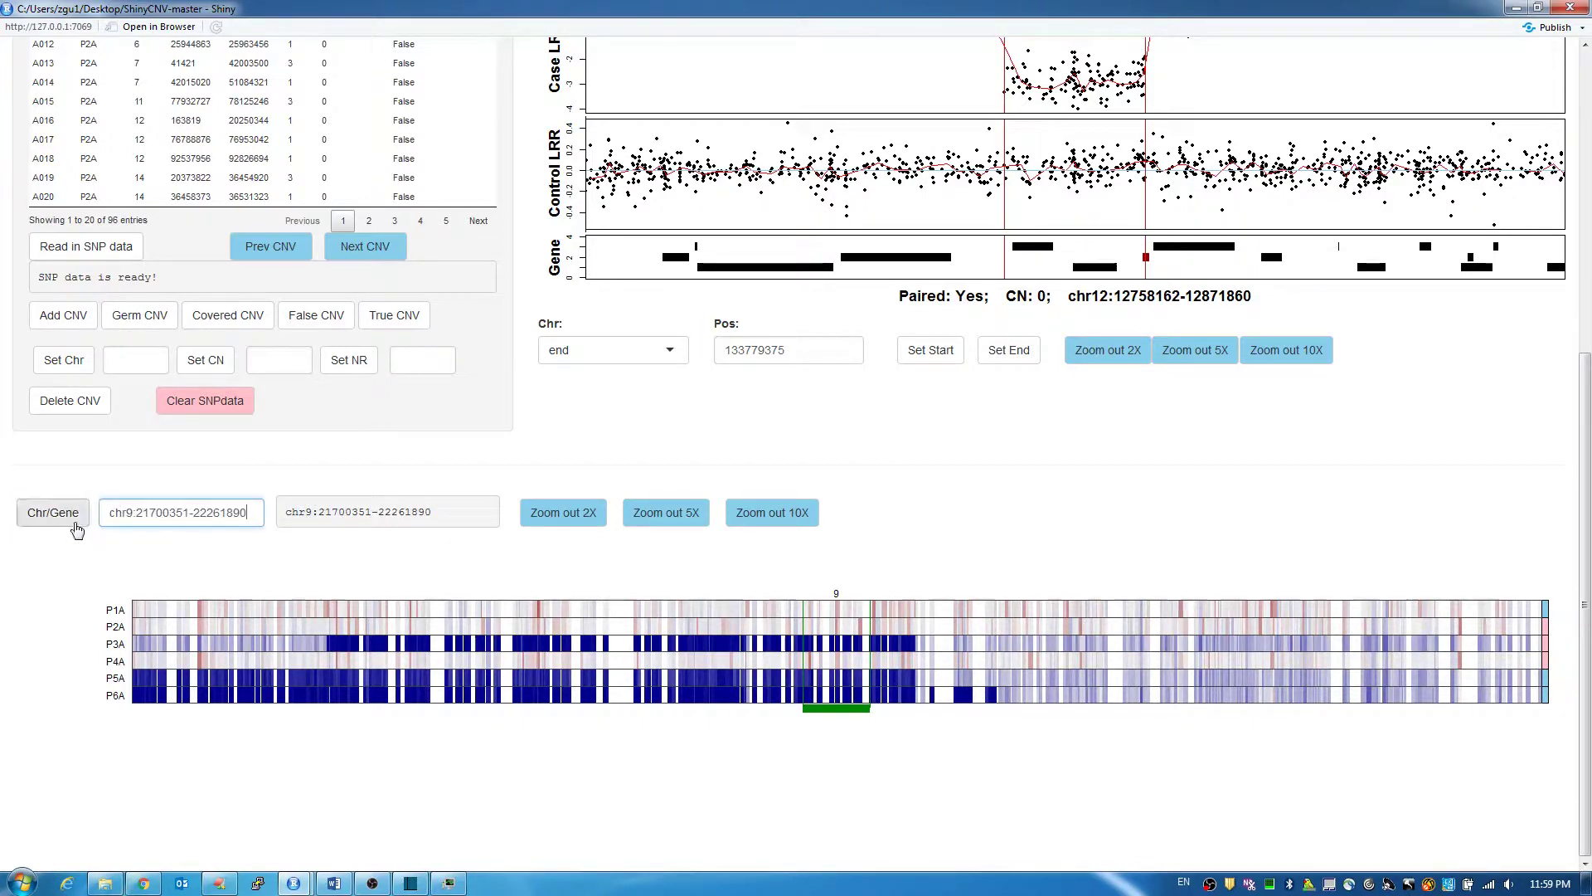
click(52, 512)
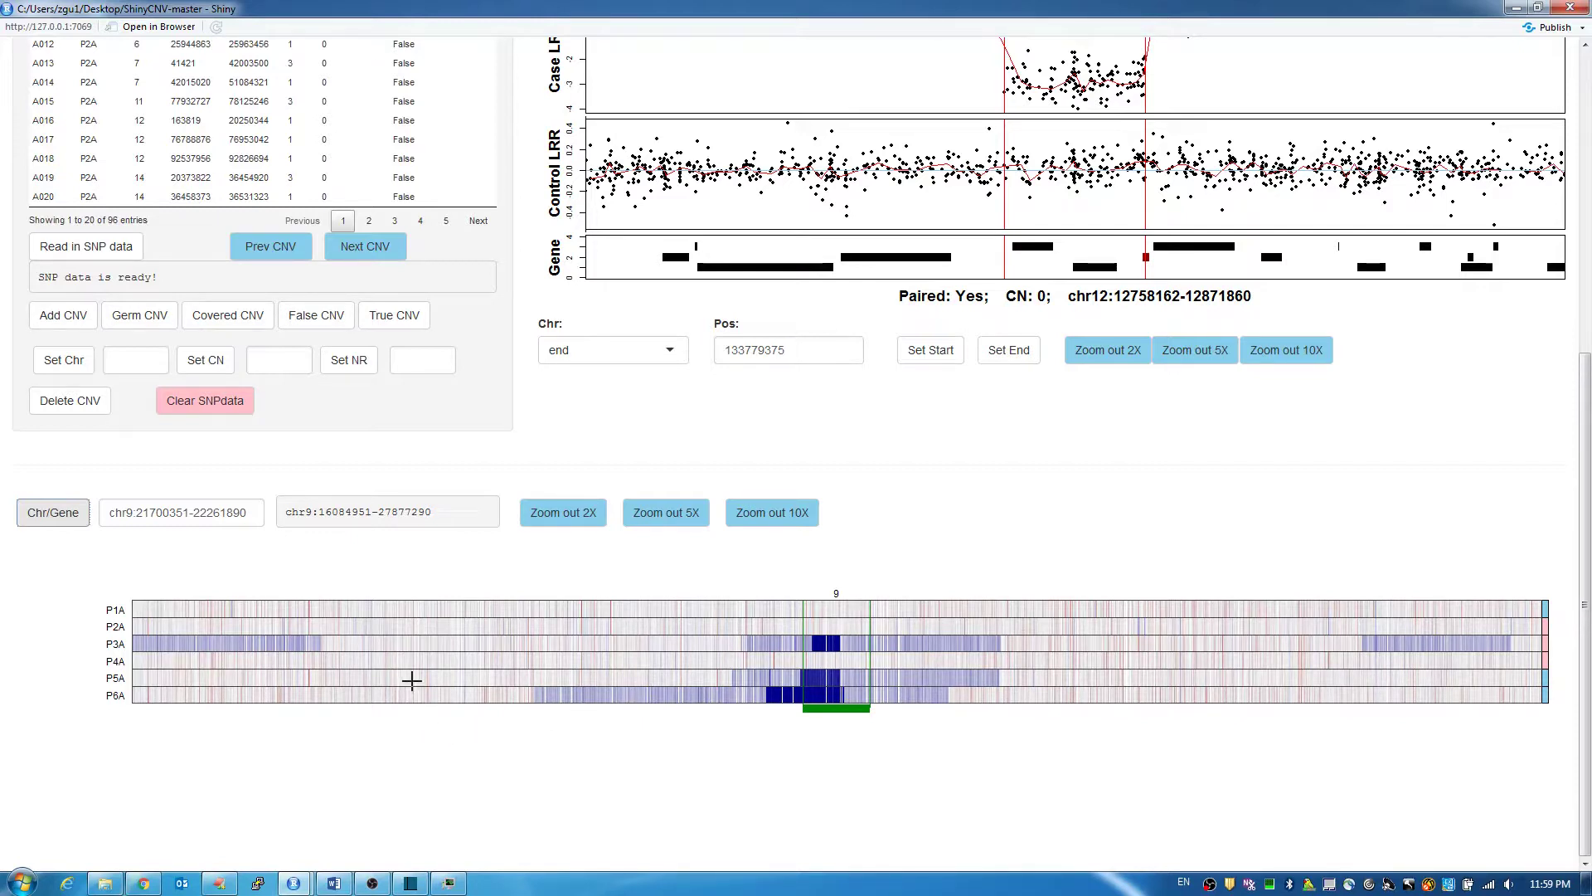
Return the overview plot to the whole genome by querying the invalid Chr/Gene name "asdfd"
key(Tab)
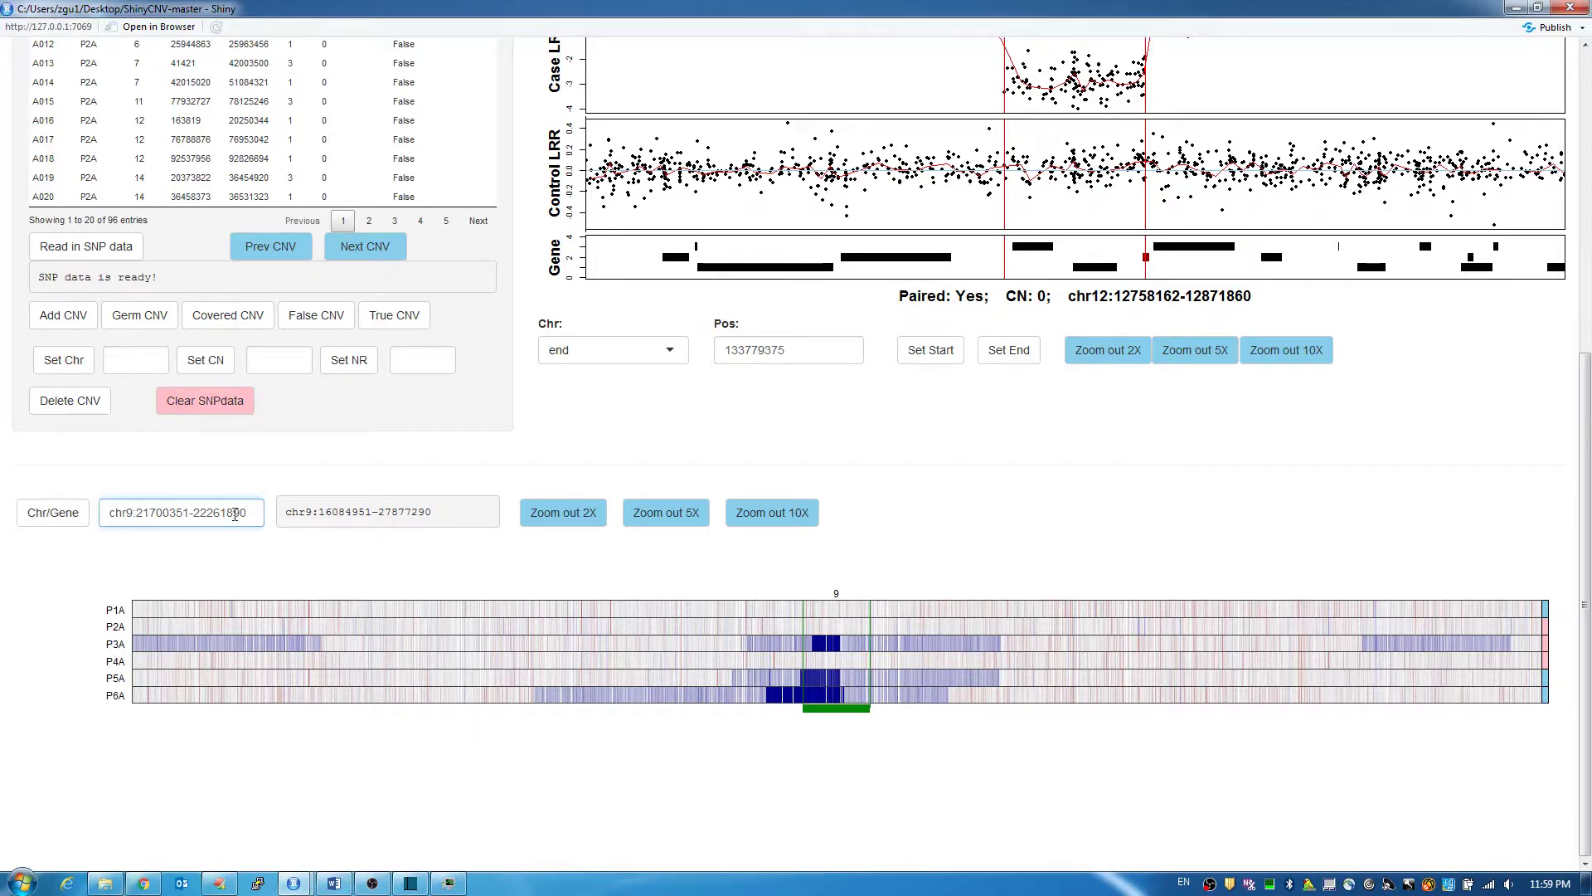
key(ctrl+a)
text(asdfd)
click(60, 521)
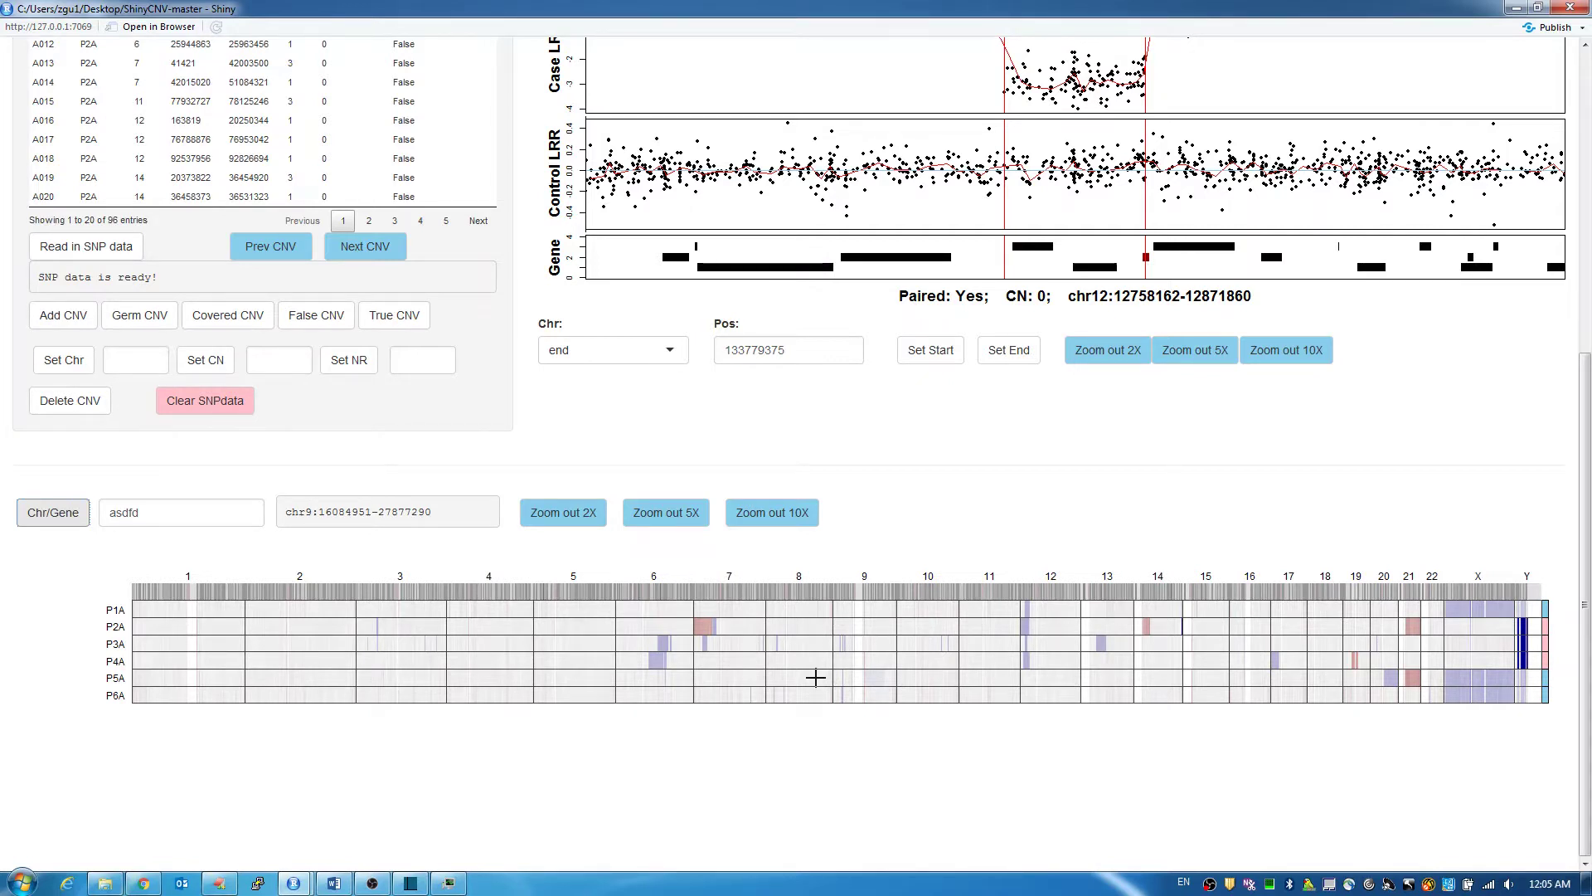
Close the Shiny app, open cnv.bak in EditPlus and check the rows of CNVs A004 and A005
click(1576, 10)
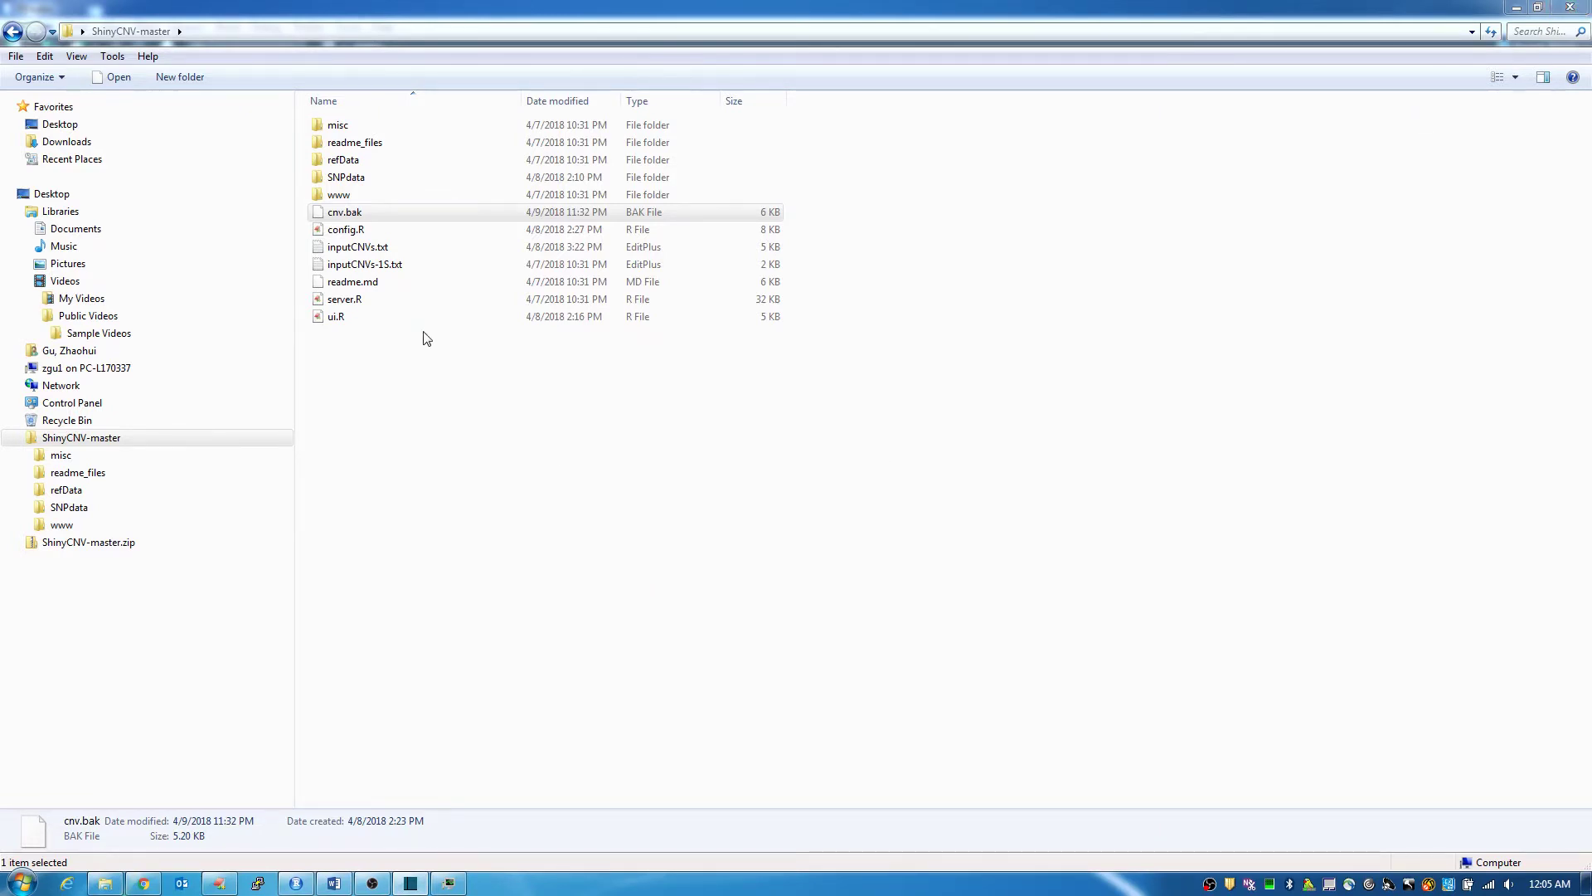
right_click(355, 214)
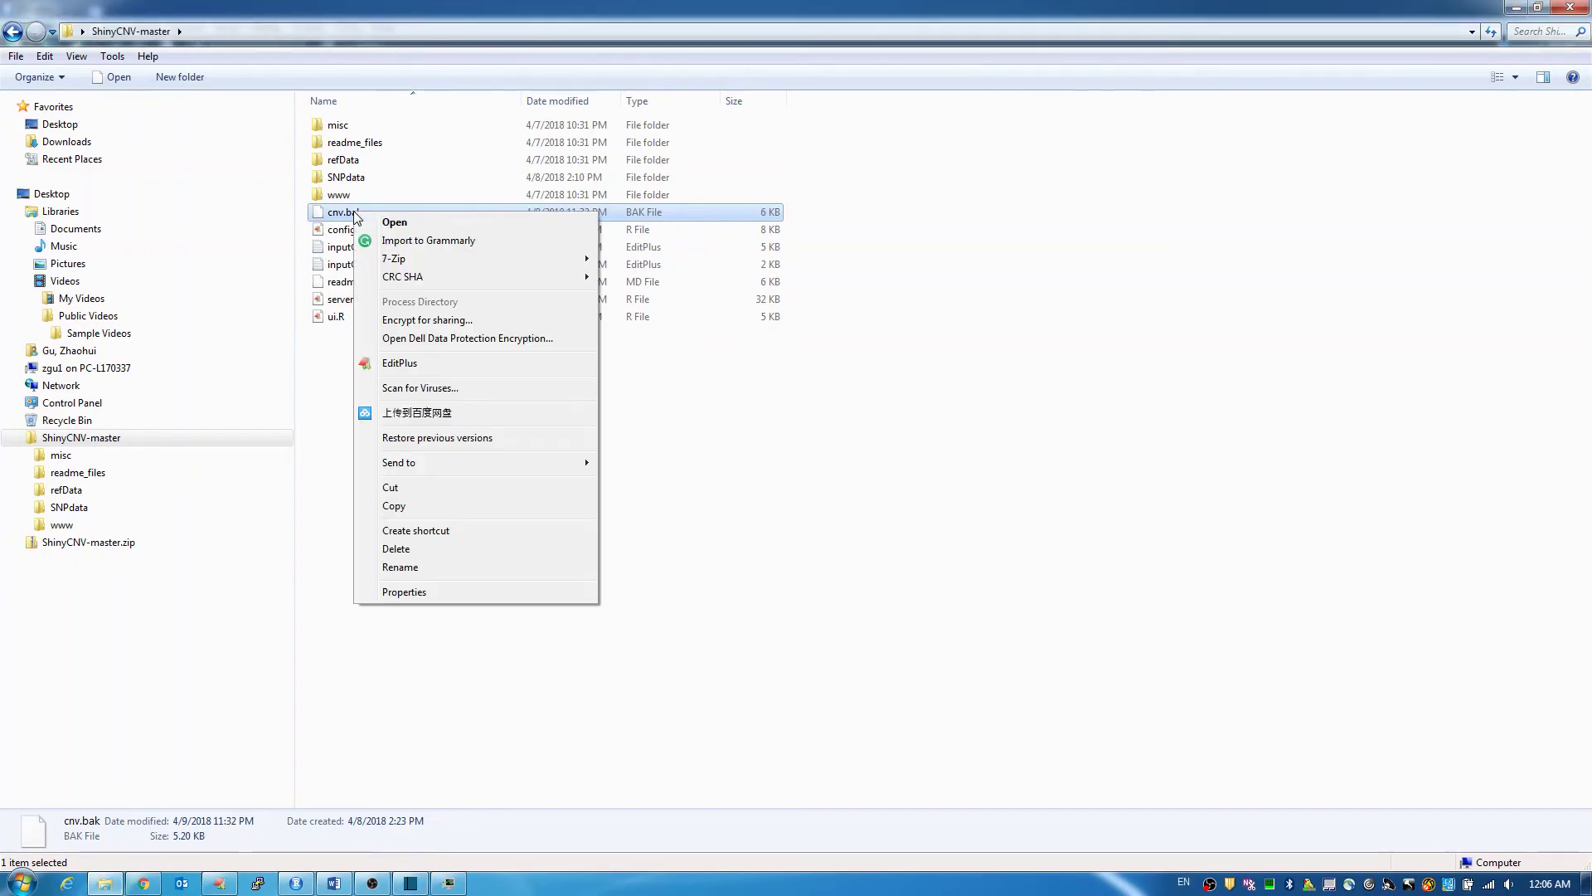
click(417, 362)
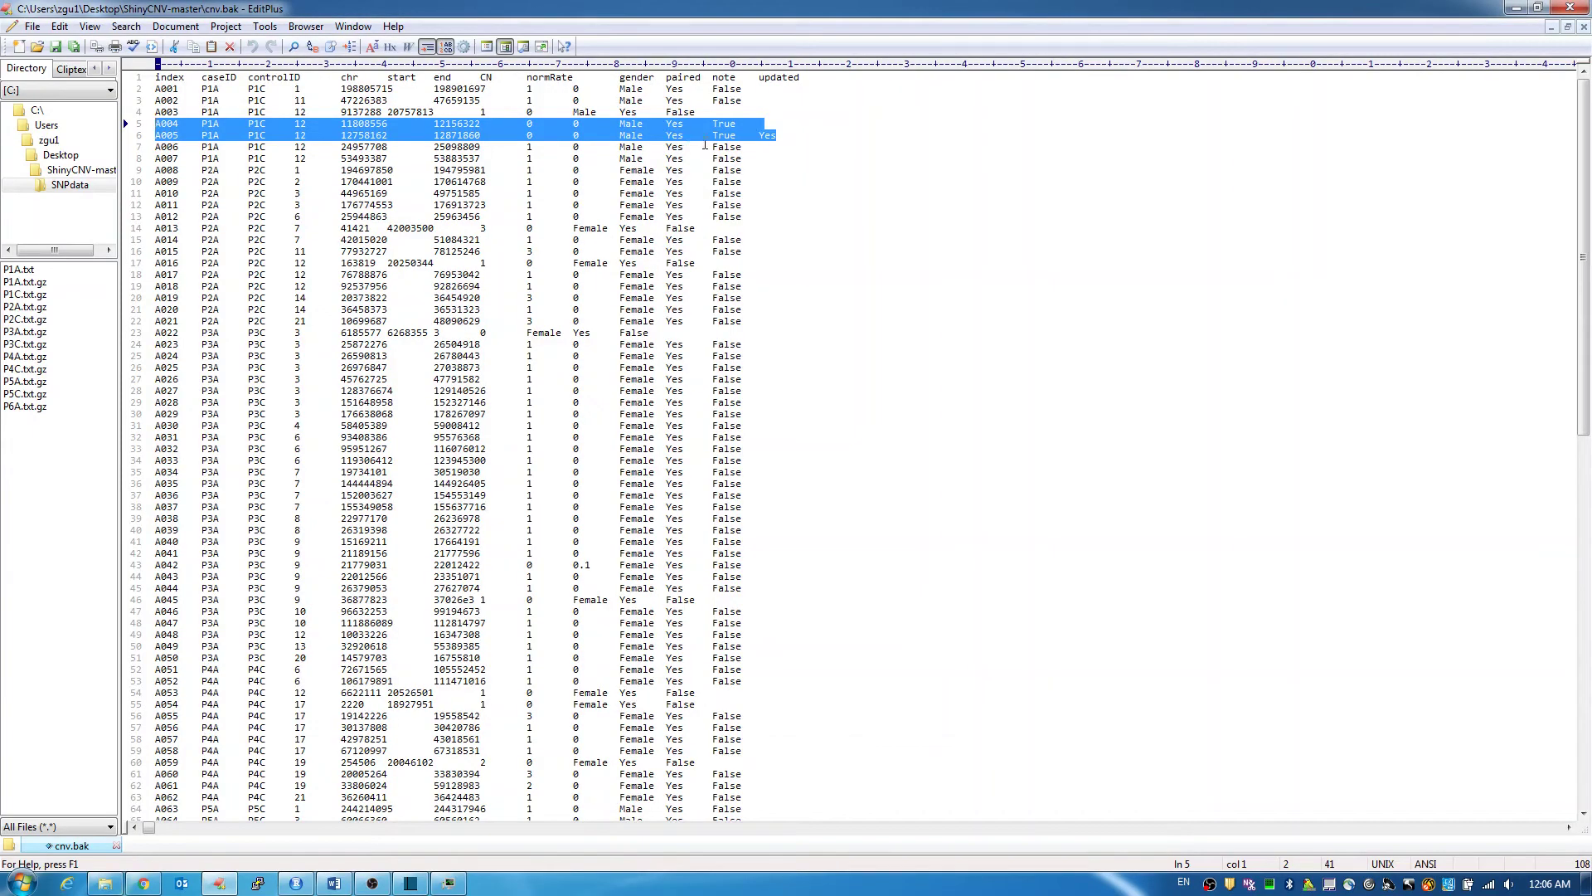
click(805, 133)
drag(821, 135, 154, 125)
click(896, 358)
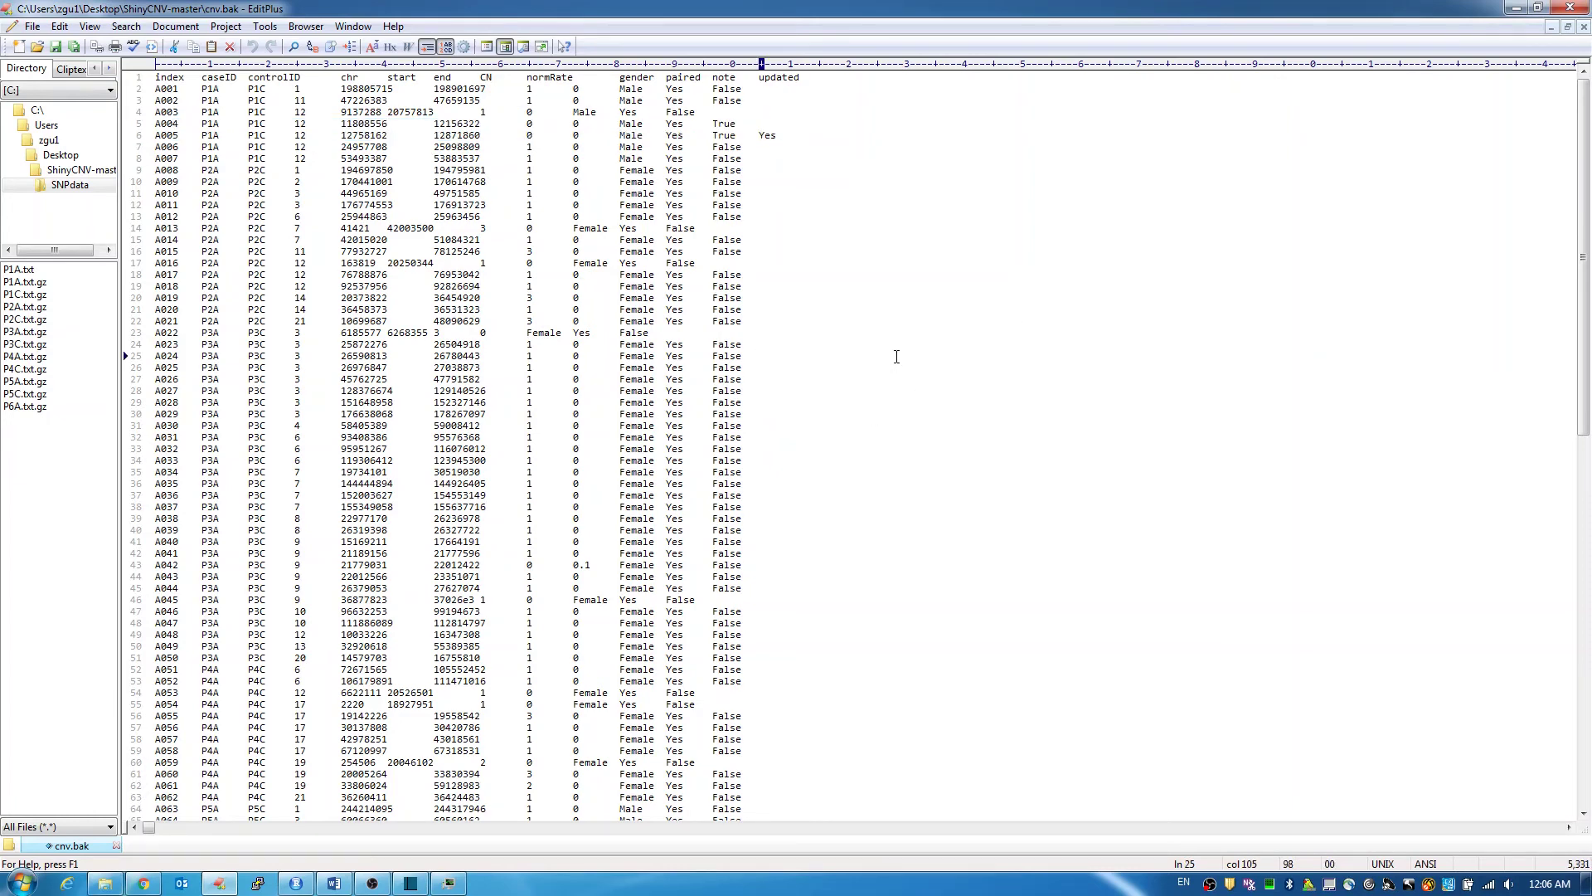